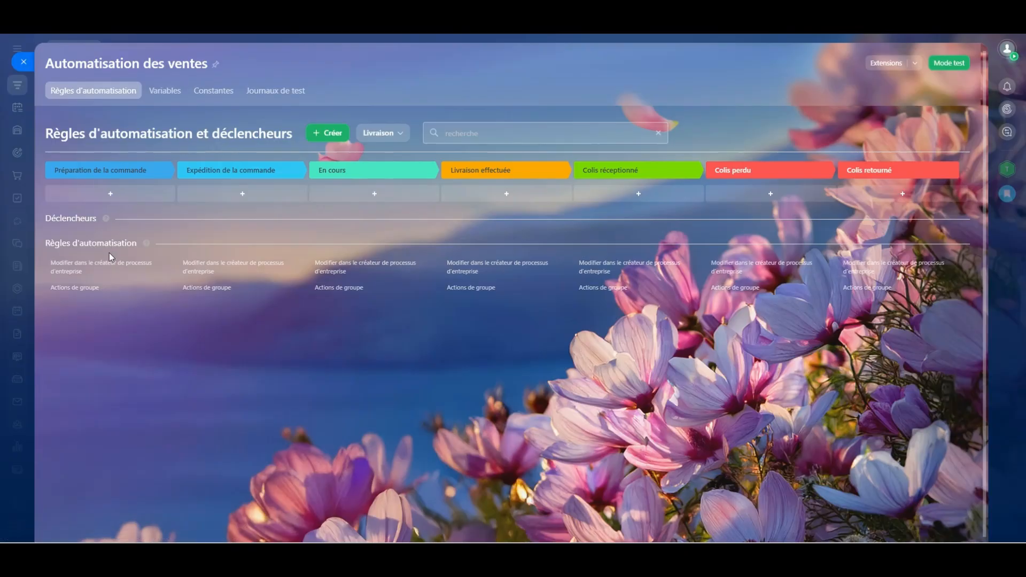
Add the "Ajouter une notification" rule from the "Alertes d'employés" group to the "Préparation de la commande" stage.
left_click(107, 194)
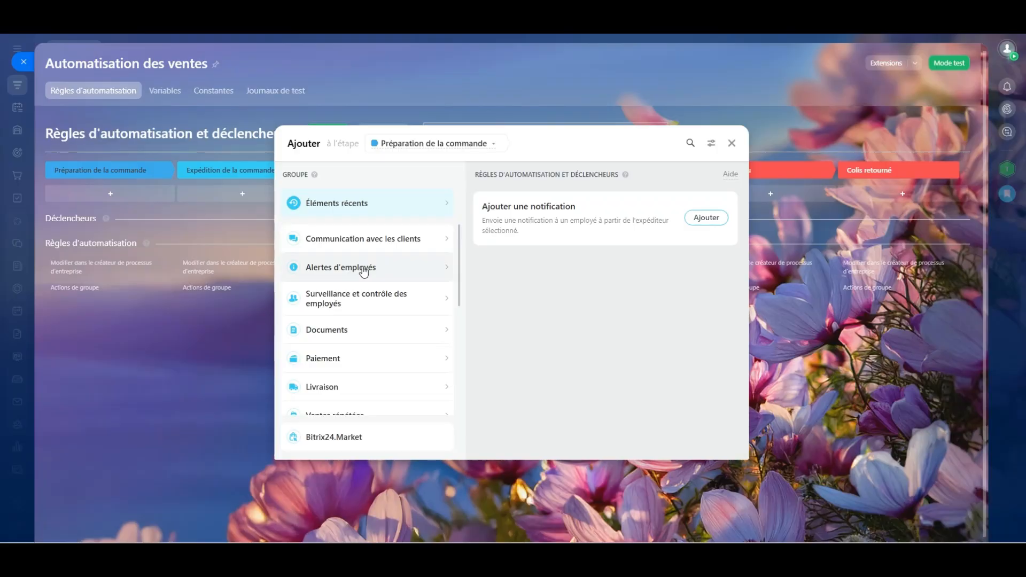
scroll(364, 272, "down", 3)
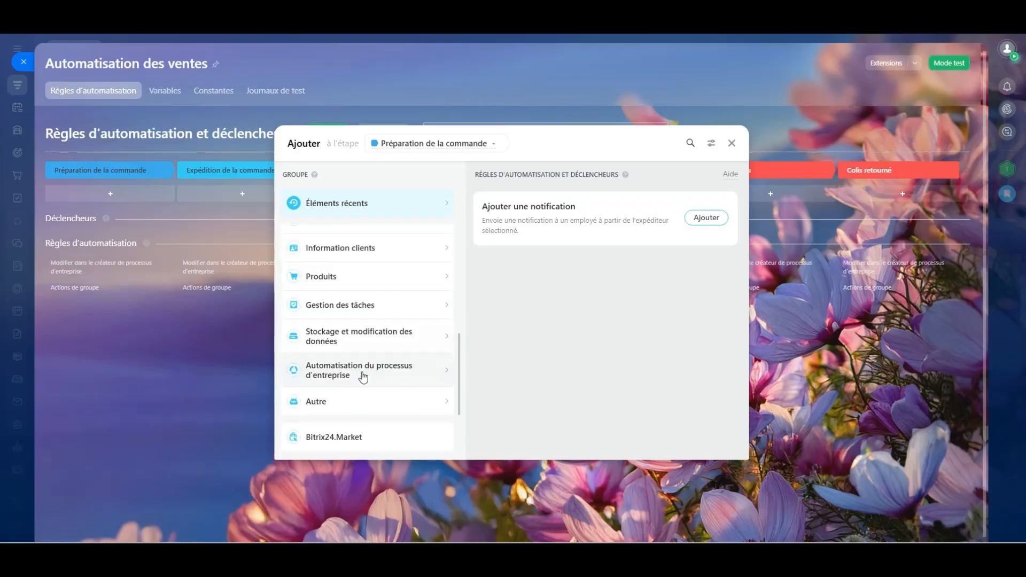
scroll(361, 403, "up", 4)
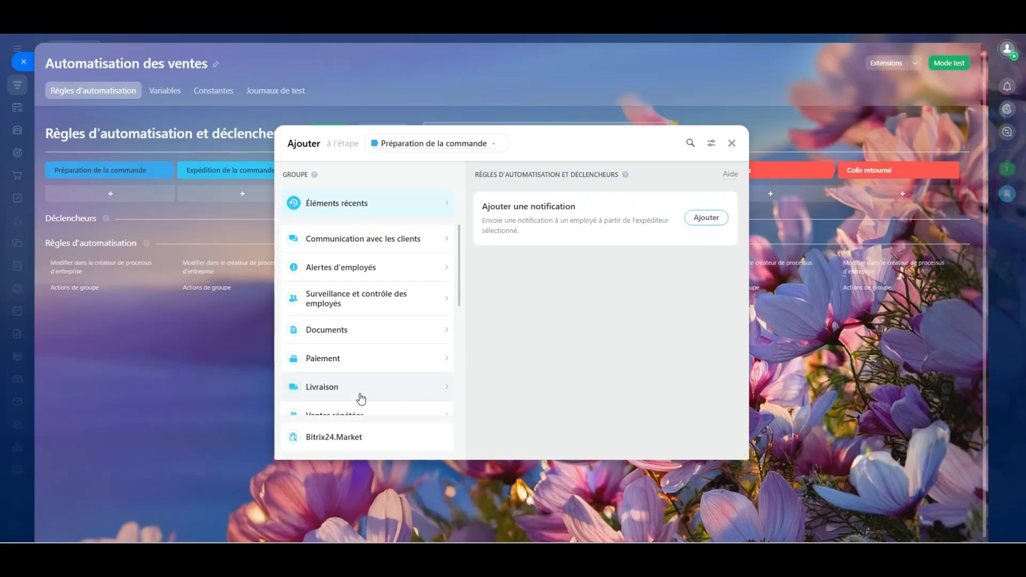
left_click(338, 271)
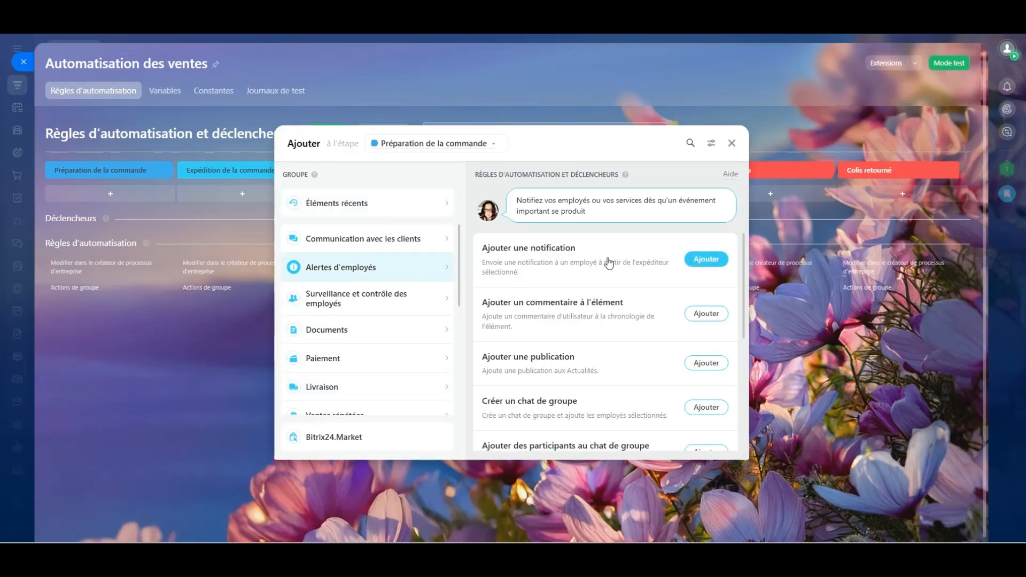
scroll(629, 276, "down", 2)
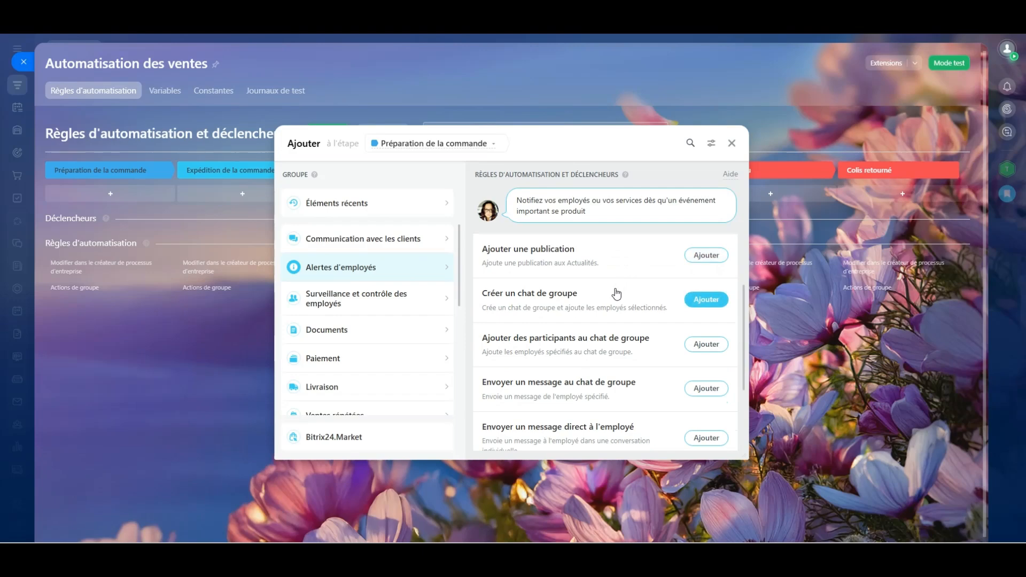
scroll(561, 396, "down", 3)
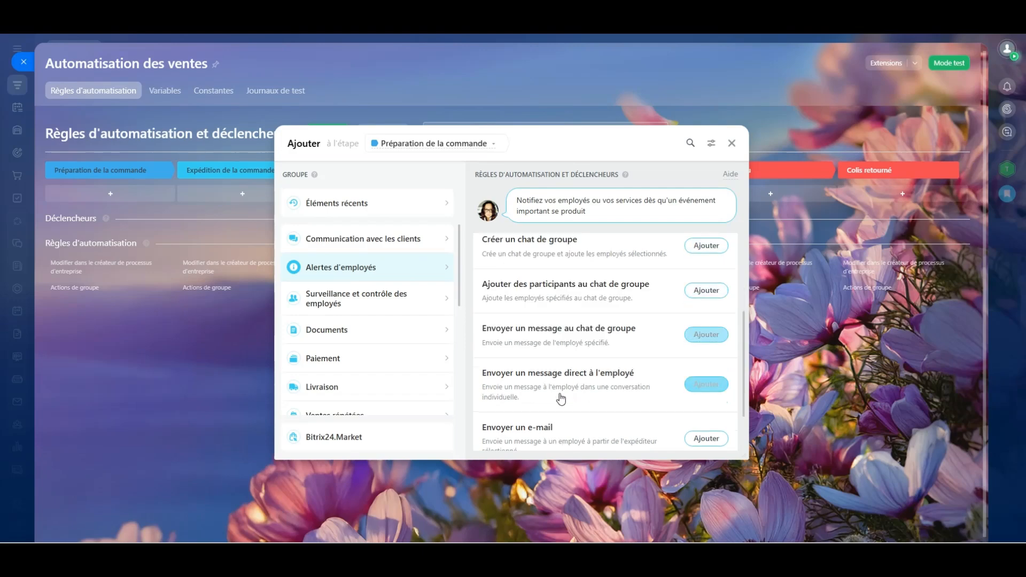
scroll(561, 398, "up", 5)
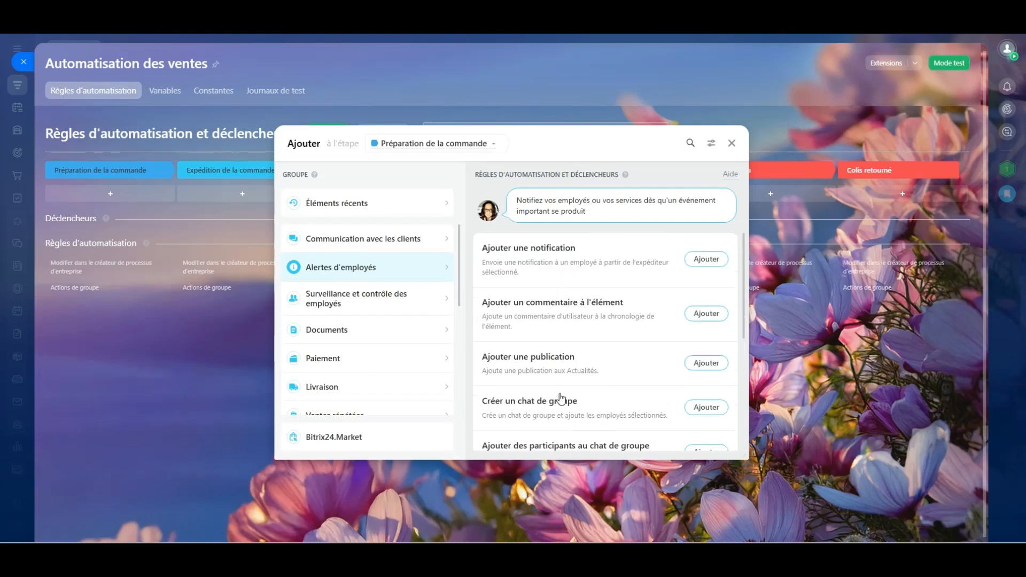
left_click(707, 259)
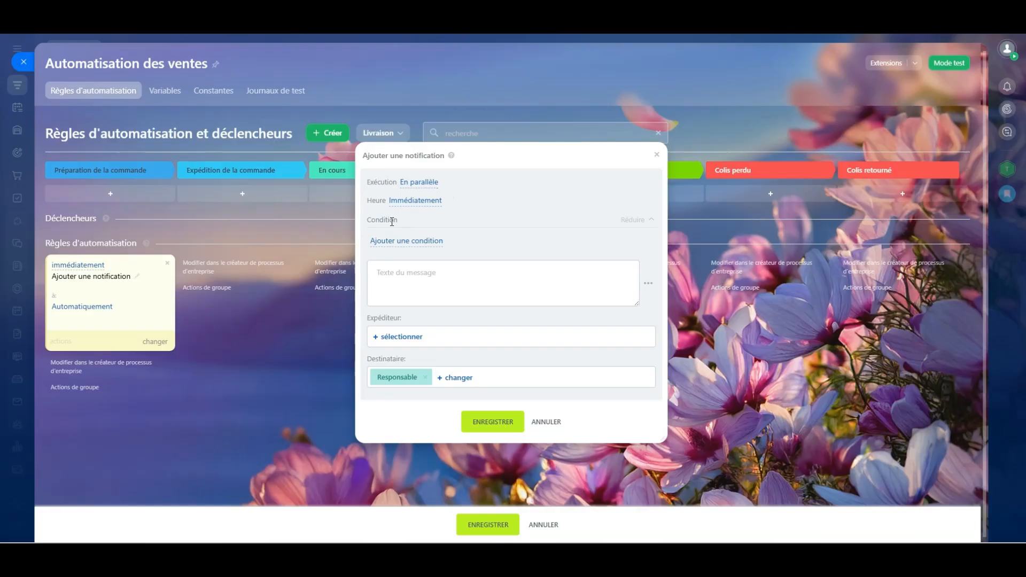
Add a condition to the notification requiring that the transaction's ID "n'est pas vide".
left_click(402, 241)
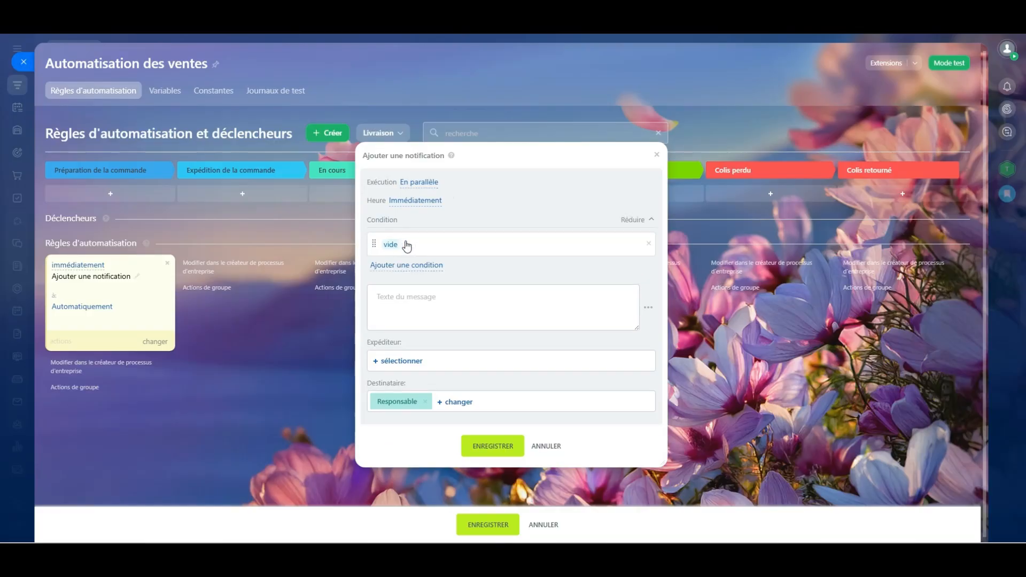
left_click(470, 241)
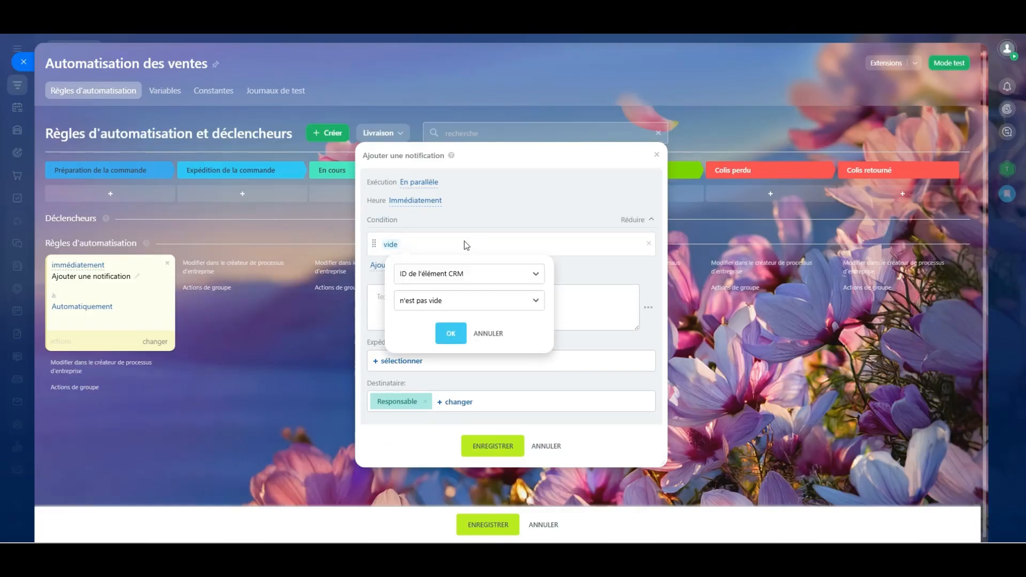
left_click(447, 273)
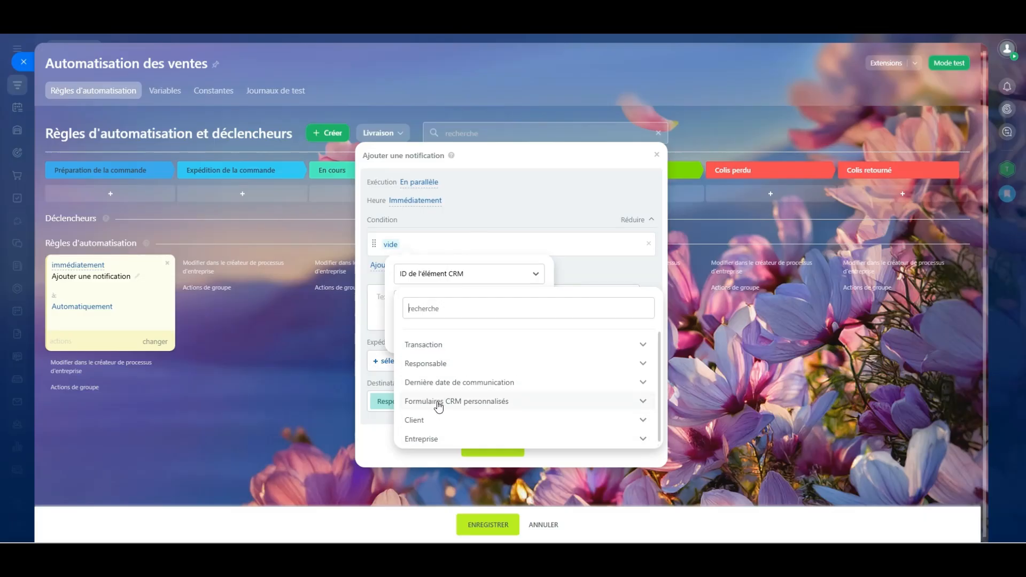
left_click(427, 345)
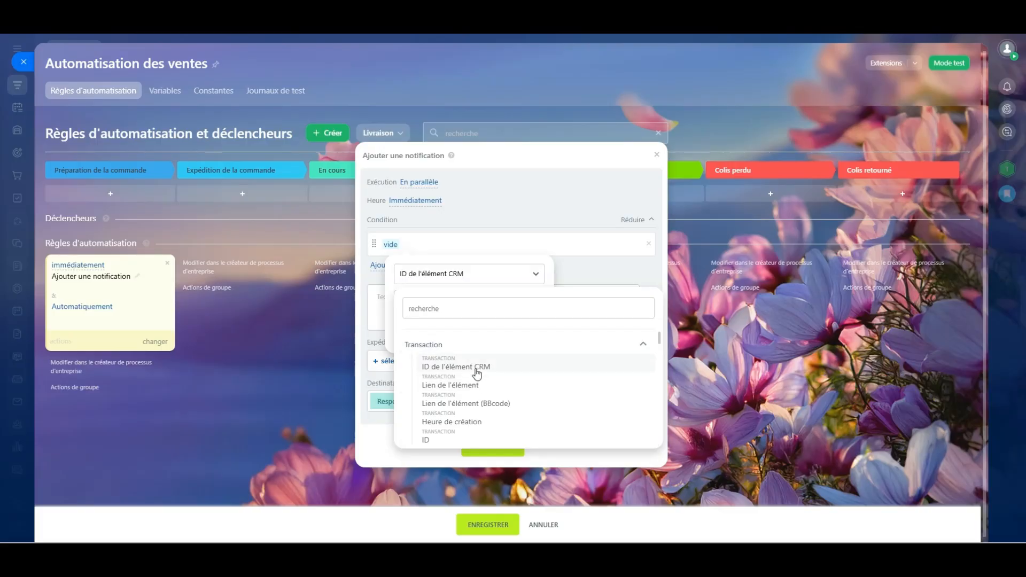
scroll(465, 382, "down", 1)
left_click(453, 385)
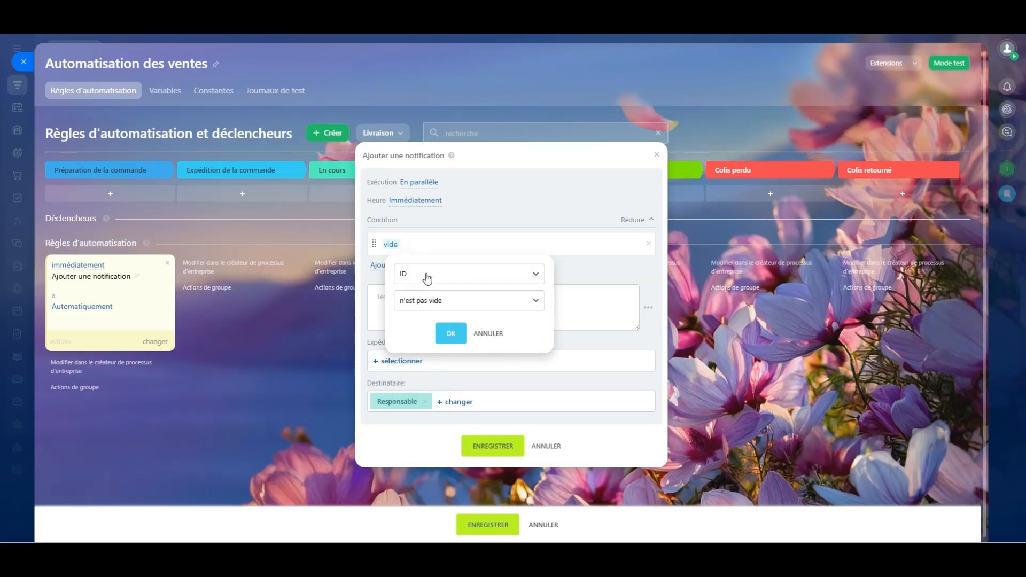
left_click(450, 334)
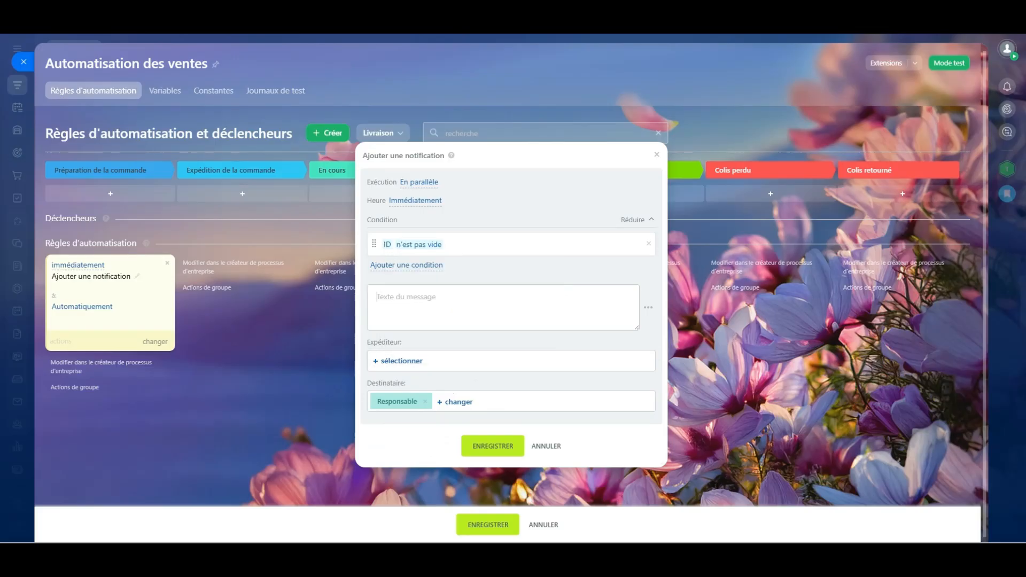
Begin the notification message with "Bonjour" followed by the Prénom variable of the Responsable.
type("Bonjour")
left_click(648, 308)
left_click(682, 392)
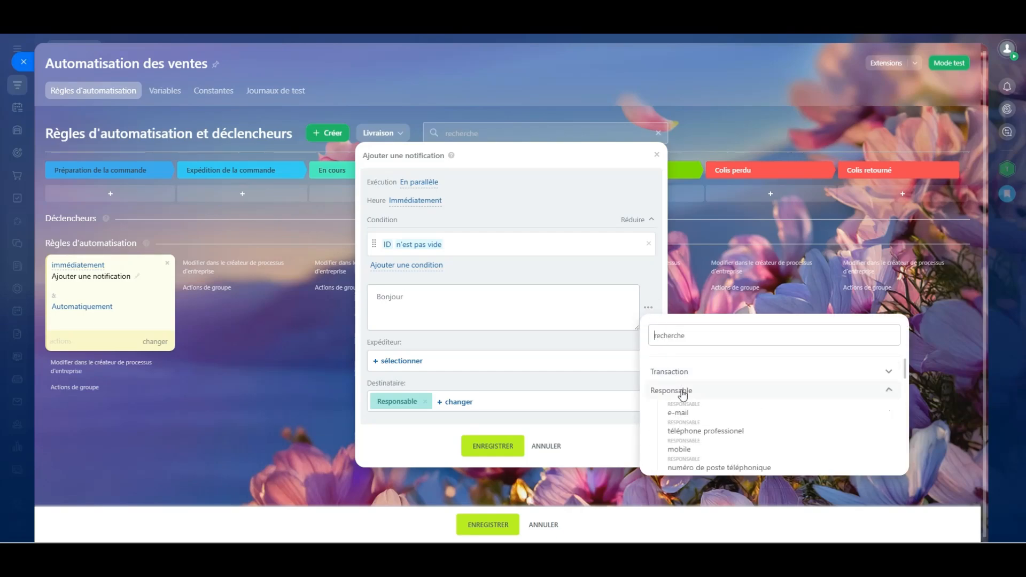
scroll(707, 421, "down", 1)
scroll(707, 433, "down", 1)
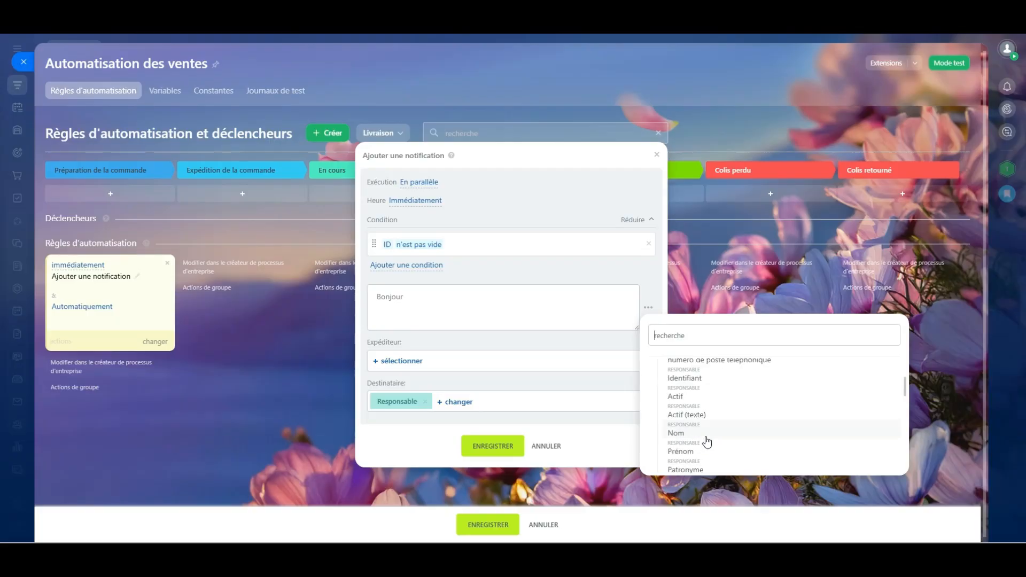
left_click(708, 454)
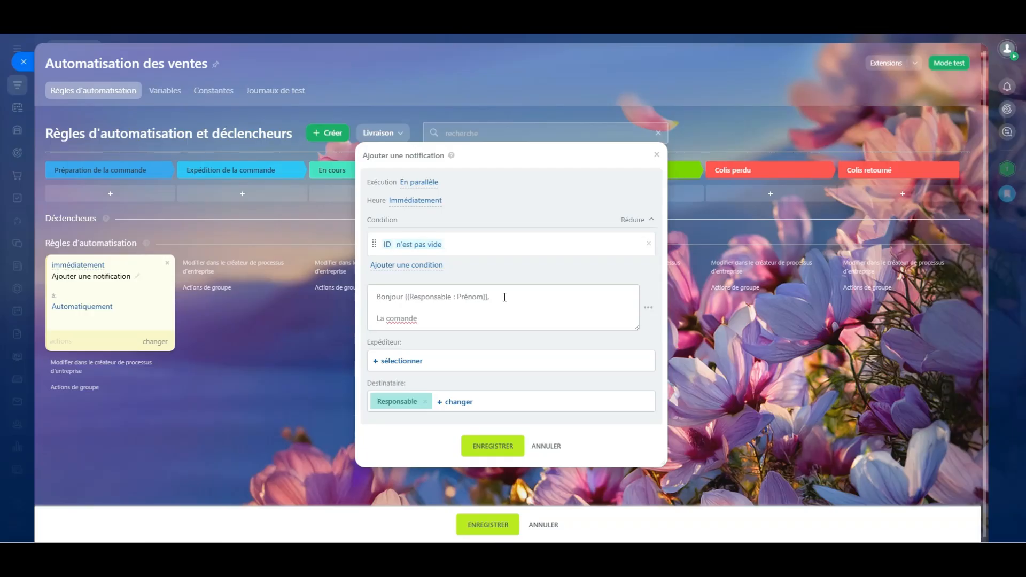
Correct the message's second line to "La commande" and insert the transaction's ID variable after it.
key("BackSpace")
key("BackSpace")
type("nde")
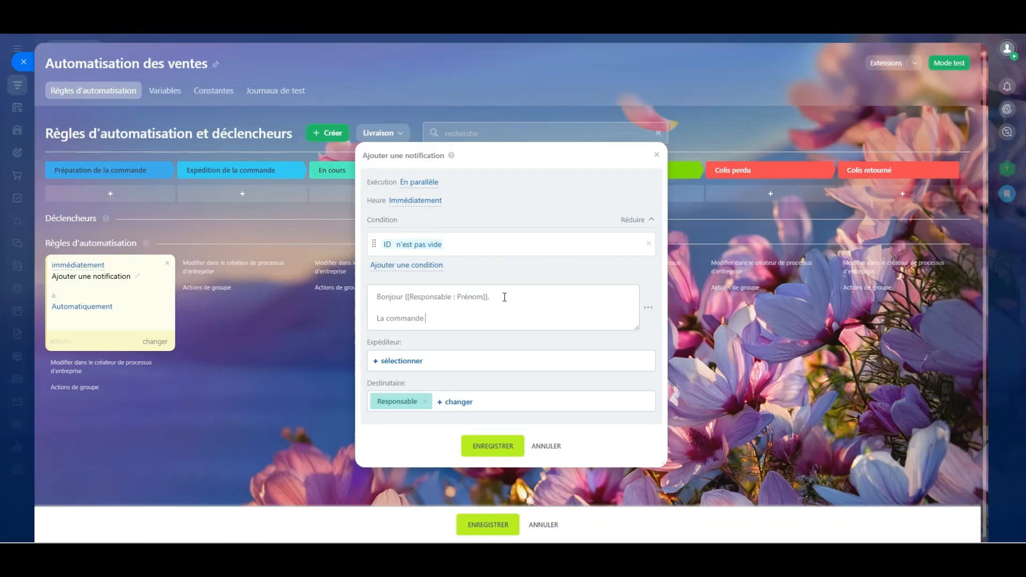
left_click(648, 308)
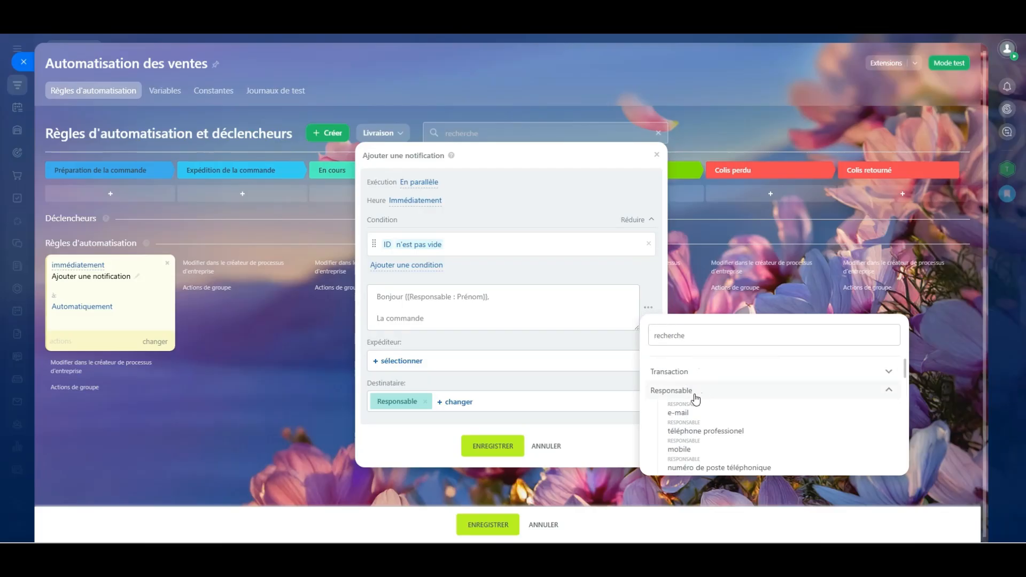
left_click(810, 390)
left_click(765, 376)
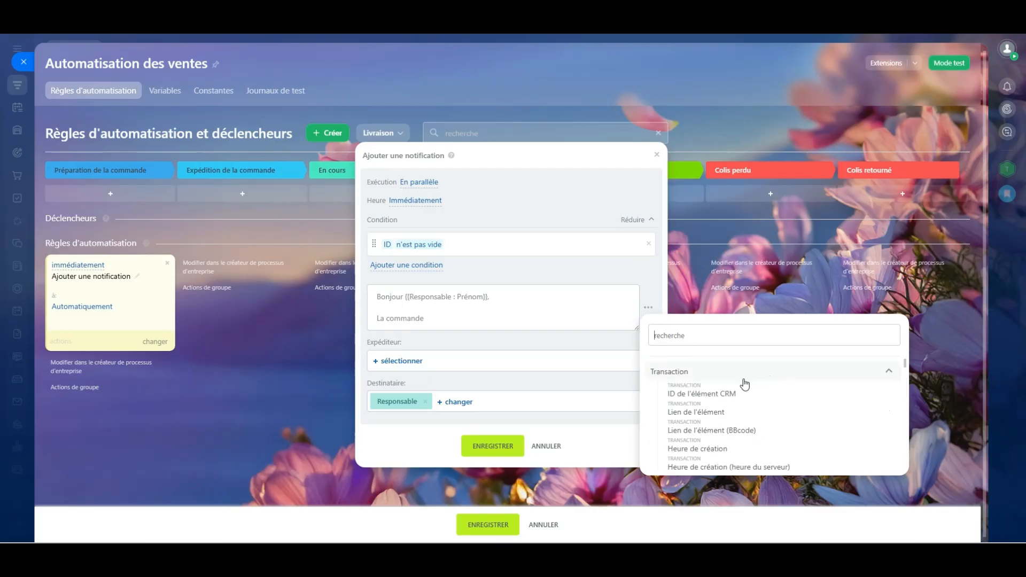
scroll(734, 399, "down", 3)
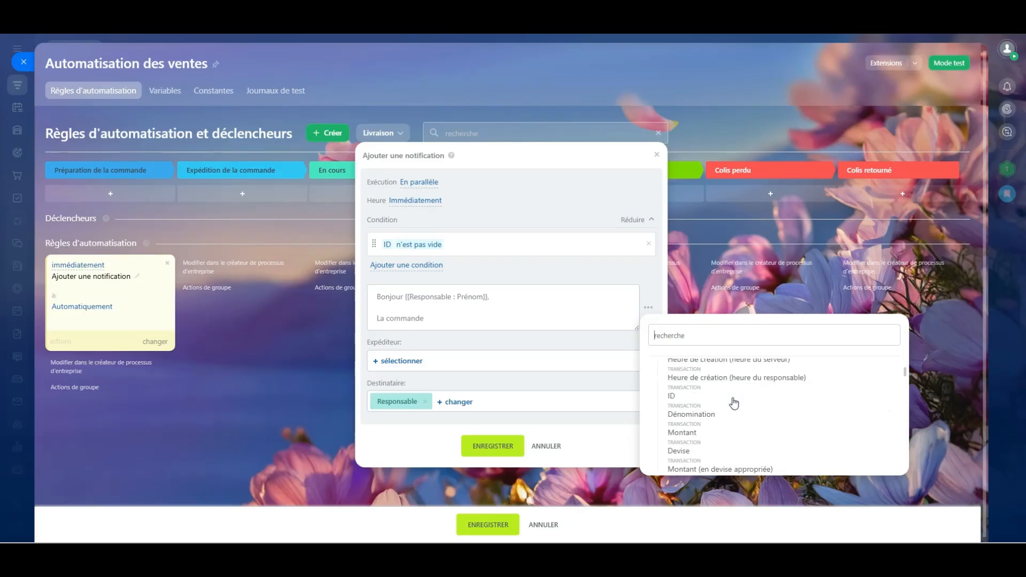
left_click(734, 399)
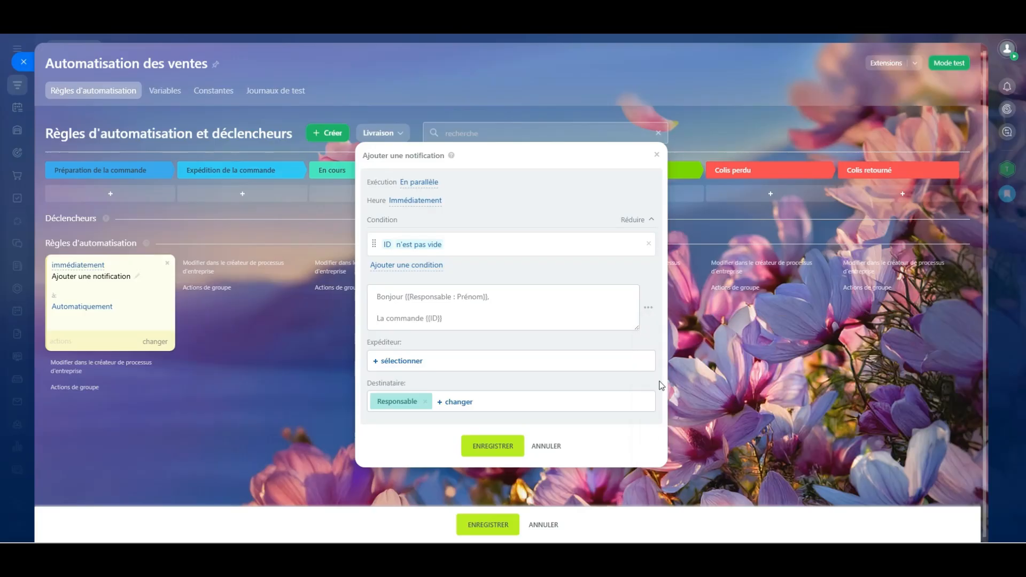
Continue the message with "d'une montant de", the transaction's Montant variable, and "doit être préparée et expédiée.".
type("d'une montant de")
left_click(649, 308)
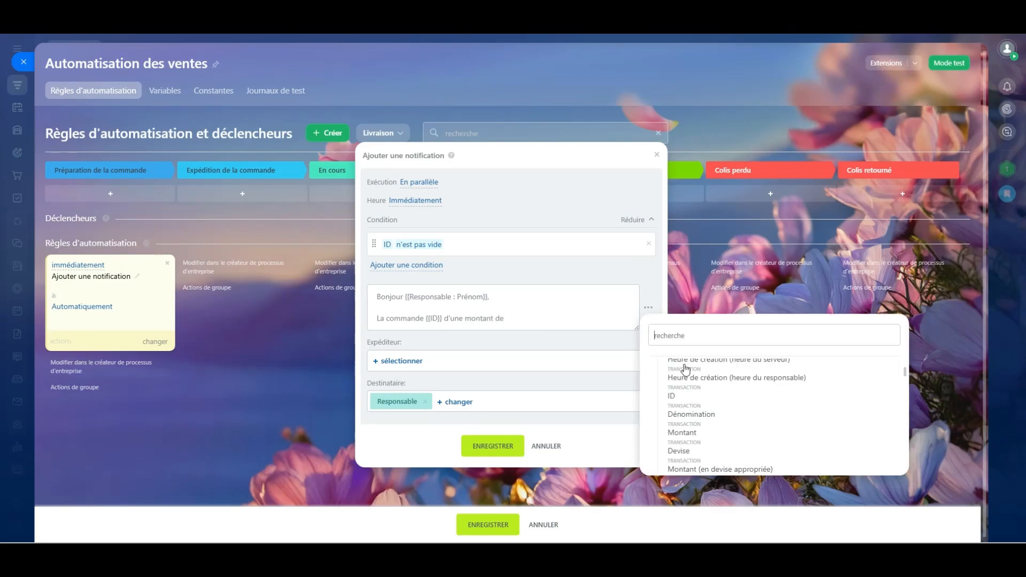
left_click(702, 438)
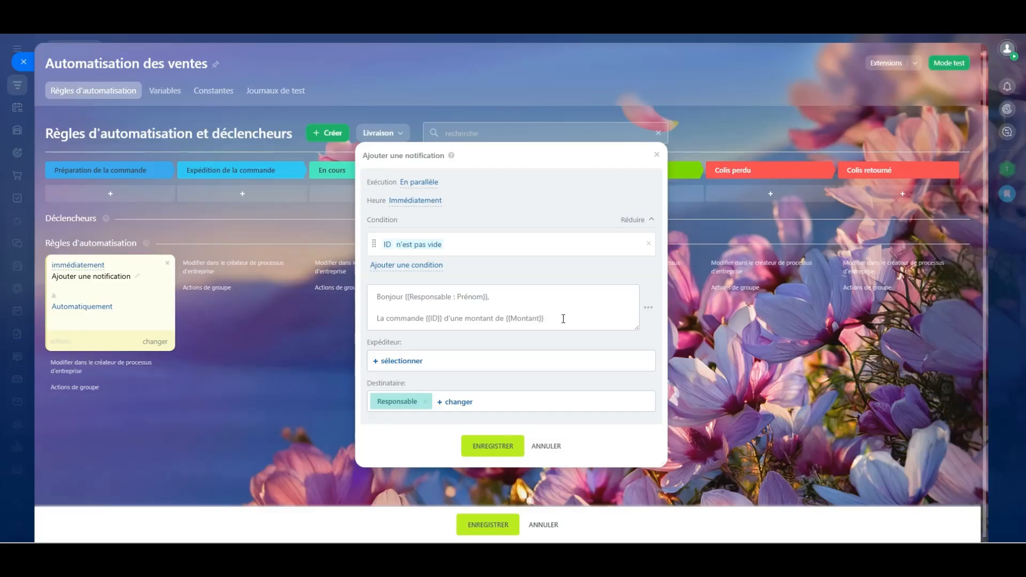
type("doit être préparée et expédiée")
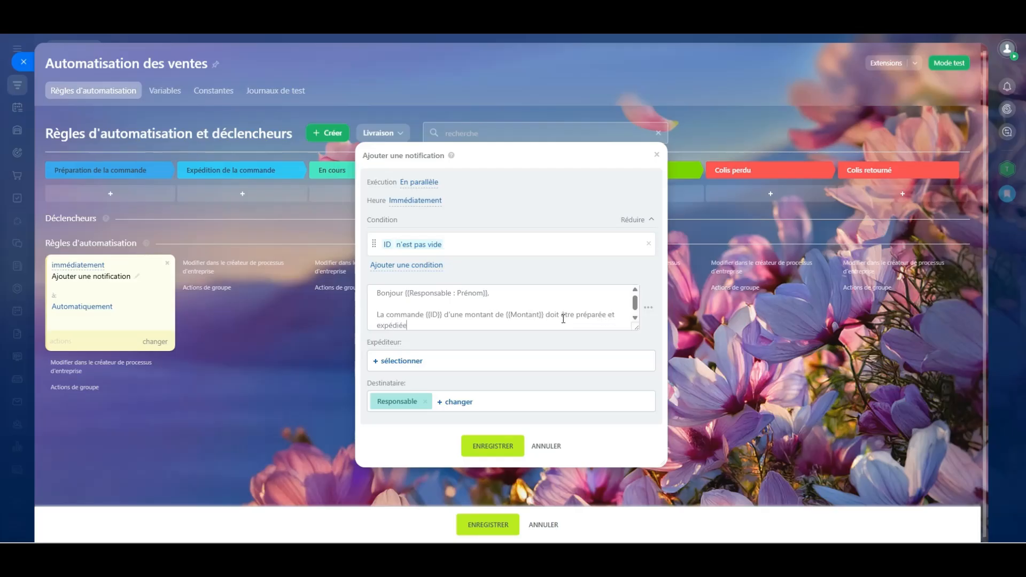
type(".")
Close the message with "Merci d'avance" after a blank line.
key("Return")
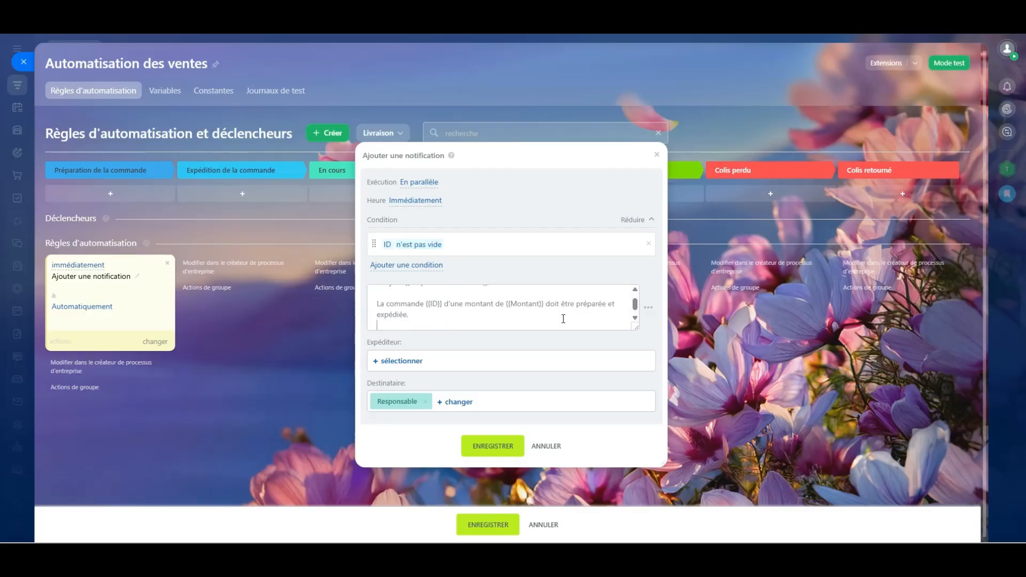
key("Return")
type("Me")
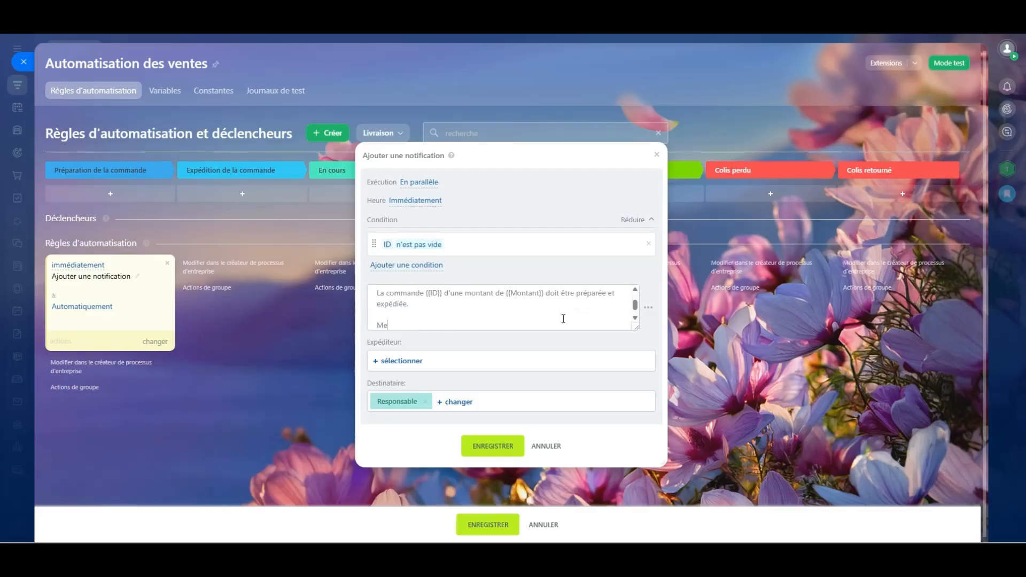
type("rci d'avance")
Choose the listed employee as the notification's sender, keep Responsable as recipient, and save the rule.
left_click(417, 361)
left_click(414, 134)
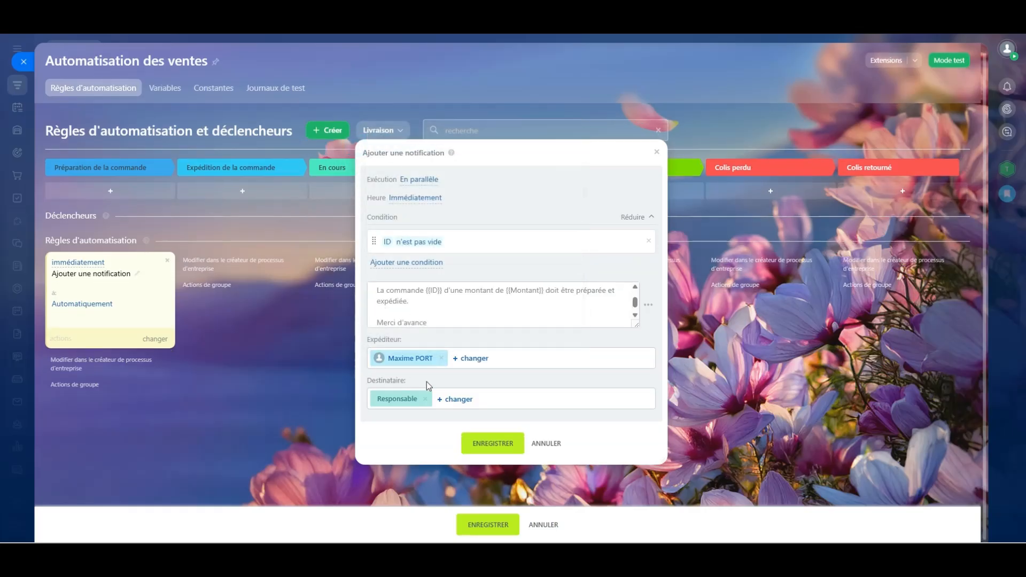
left_click(458, 401)
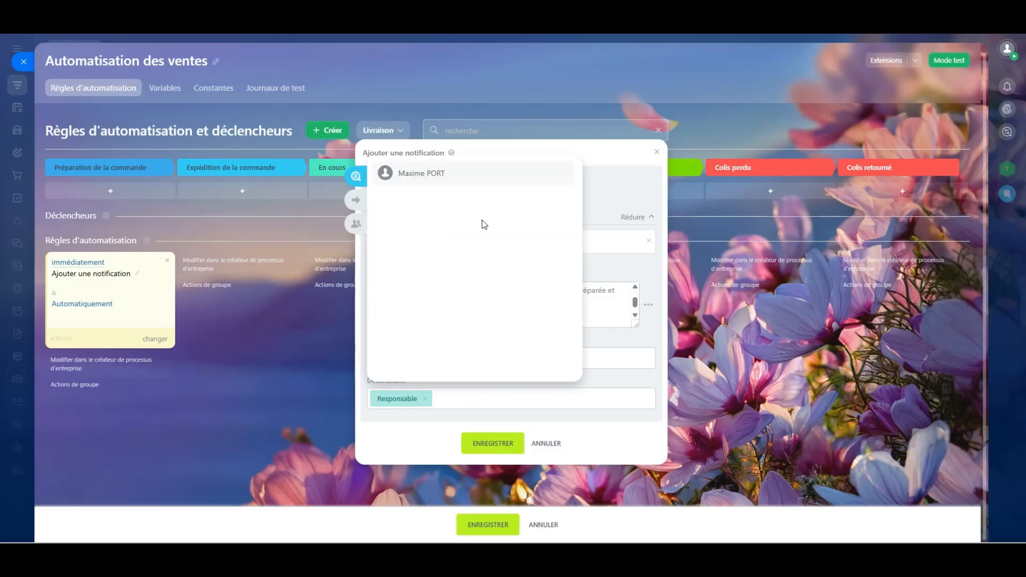
left_click(607, 356)
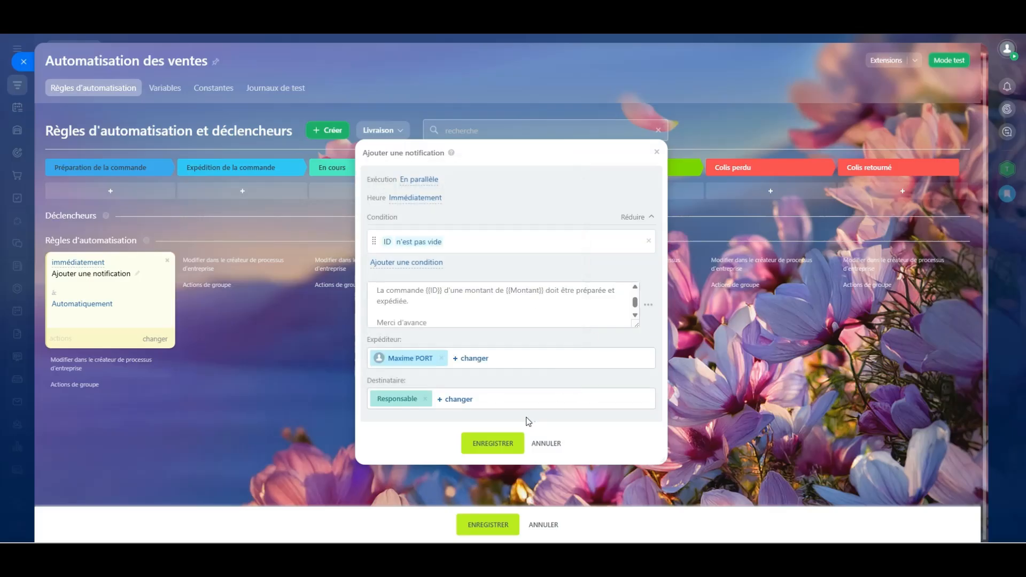
left_click(499, 450)
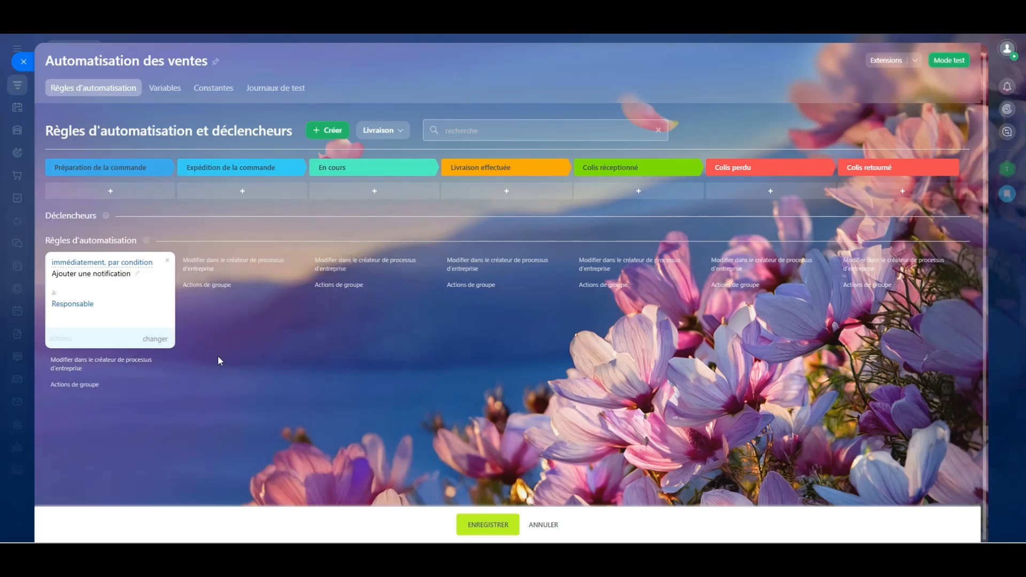
Save the automation changes for the Livraison pipeline and return to the transactions Kanban.
left_click(17, 64)
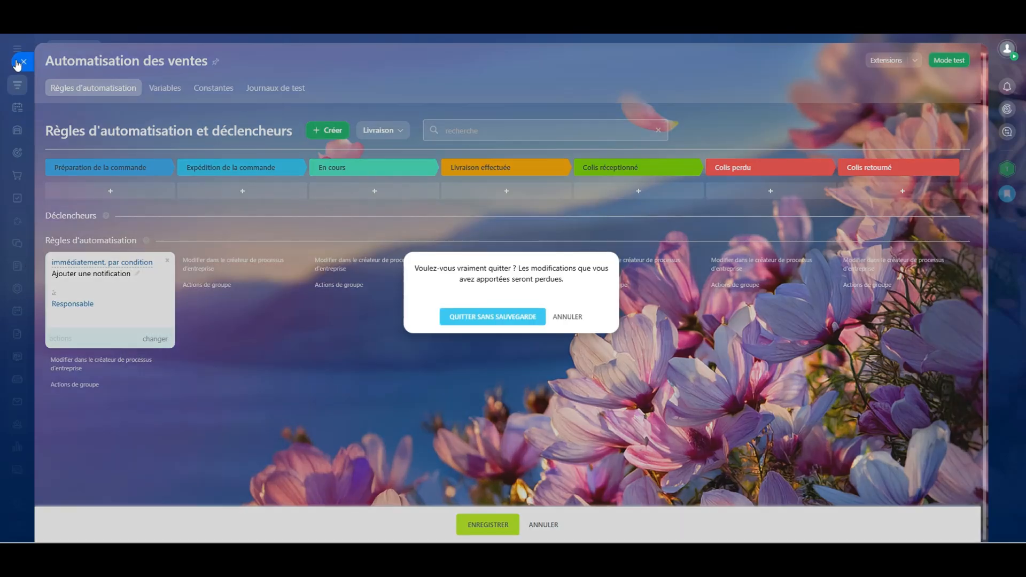
left_click(559, 317)
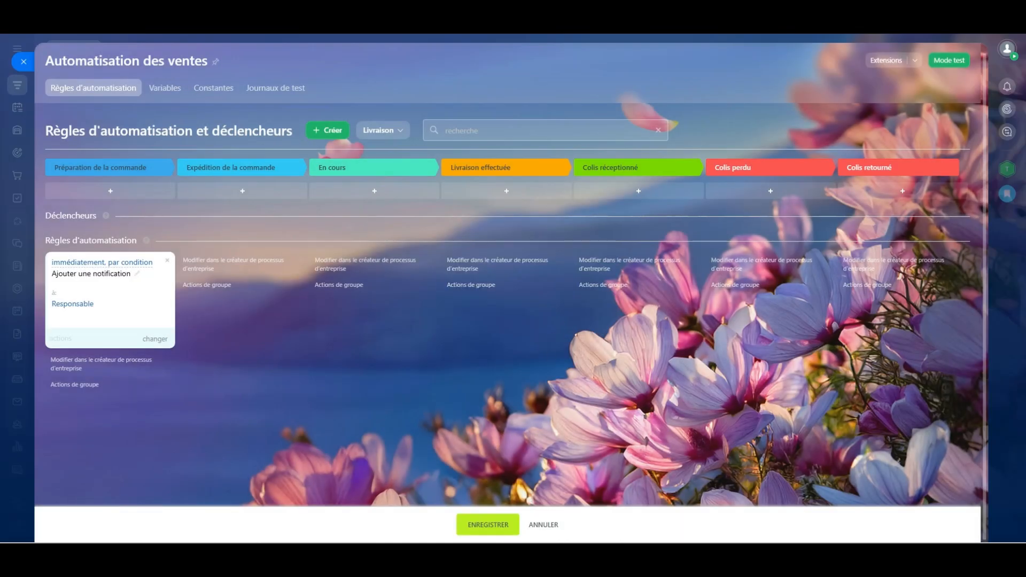
left_click(491, 527)
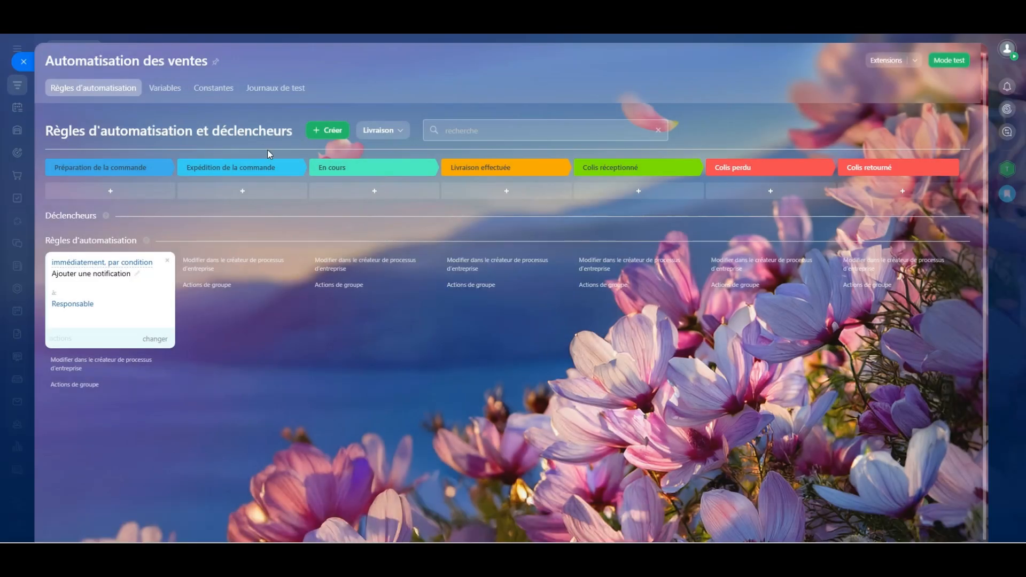
left_click(23, 62)
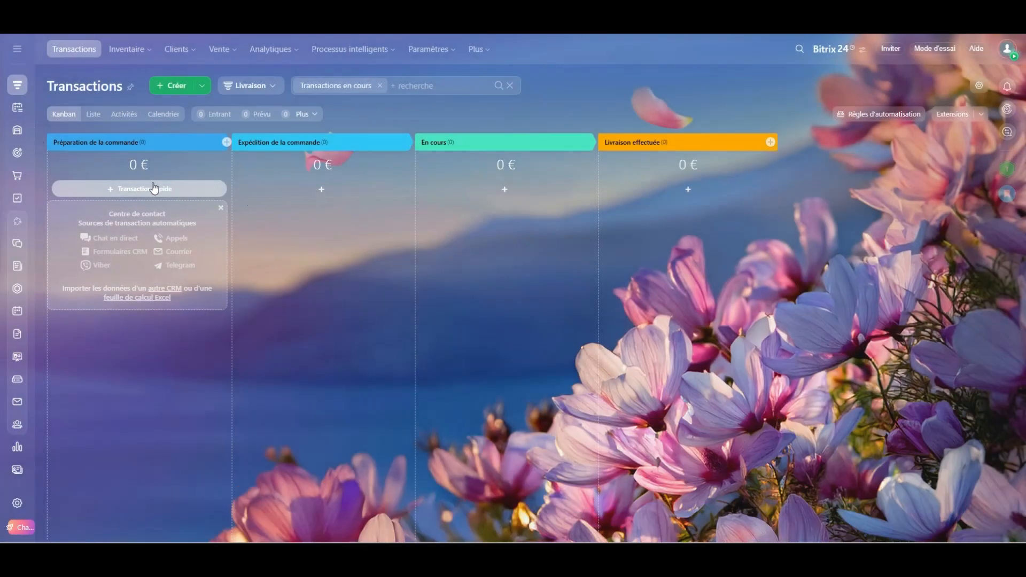
In the Général pipeline's Facture finale stage, start a transaction with reference "Commande 1" and an amount of 100 Euro.
left_click(259, 85)
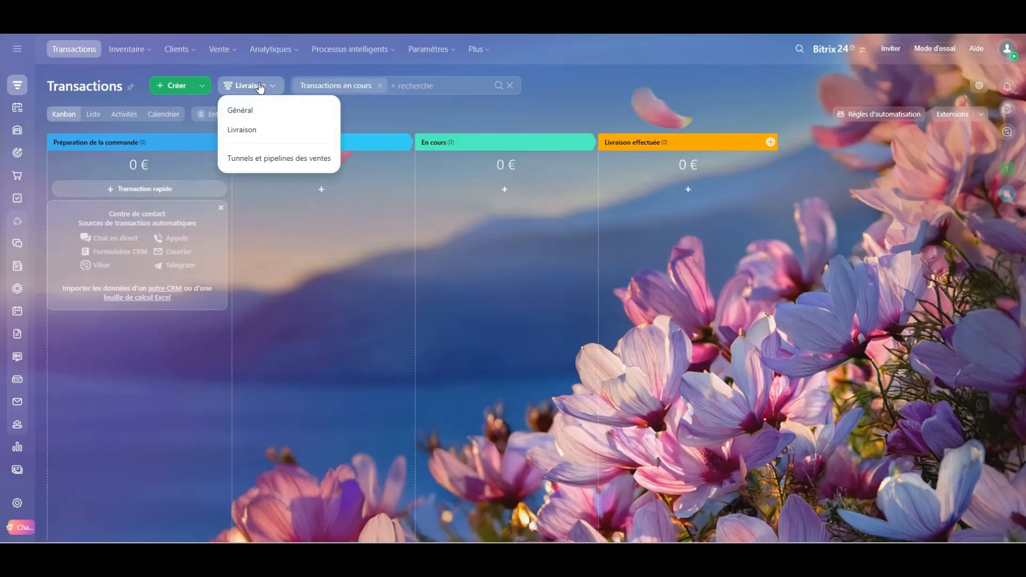
left_click(269, 116)
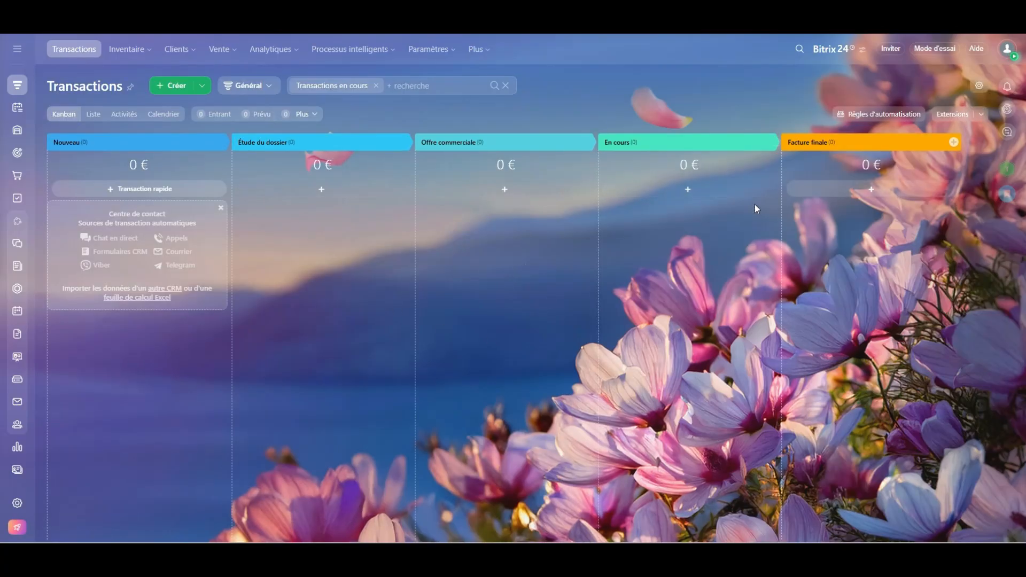
left_click(856, 190)
left_click(834, 227)
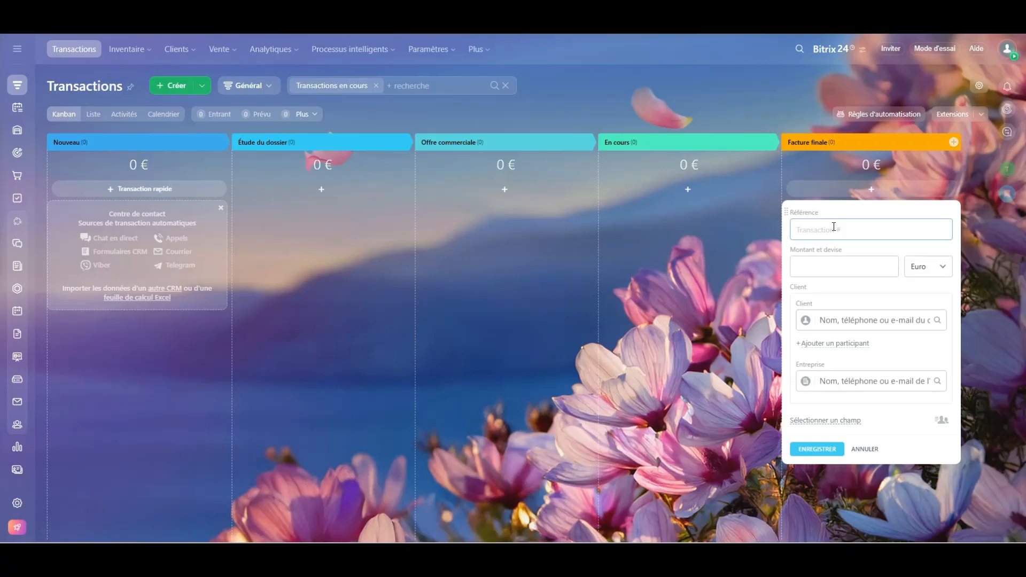
type("c")
left_click(849, 271)
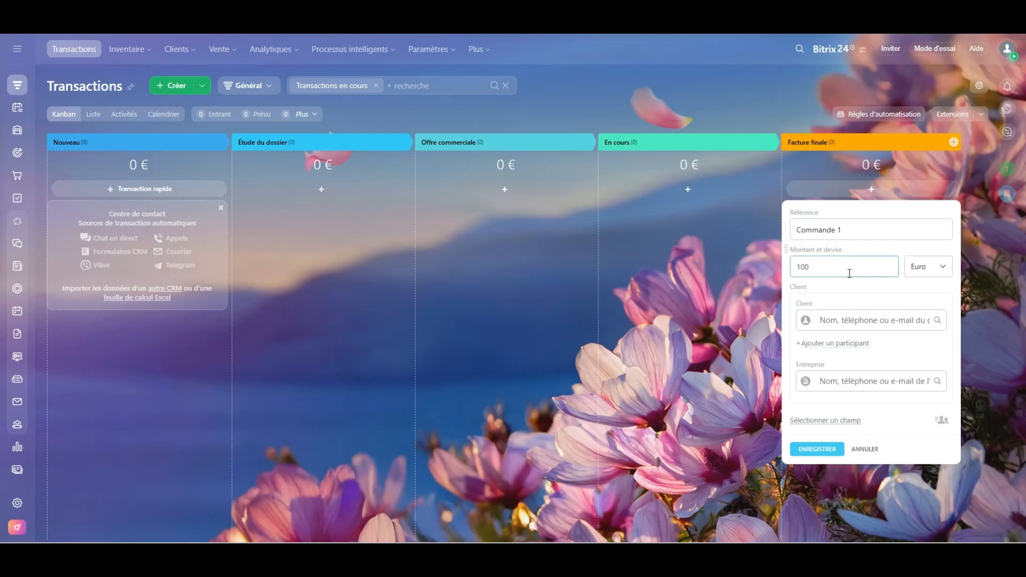
Add a new client contact to the transaction, entering the contact's full name and e-mail address.
left_click(872, 323)
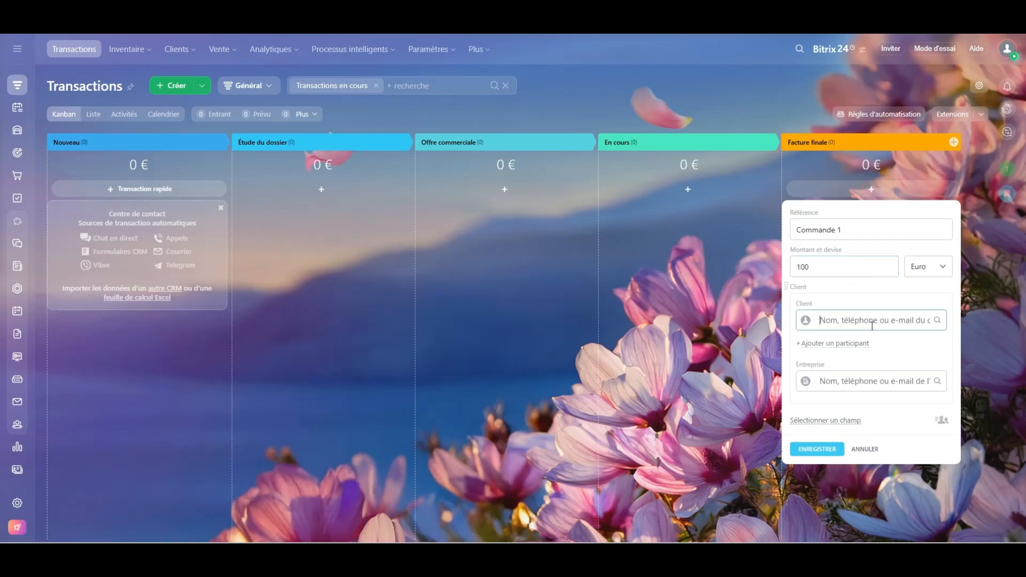
left_click(833, 382)
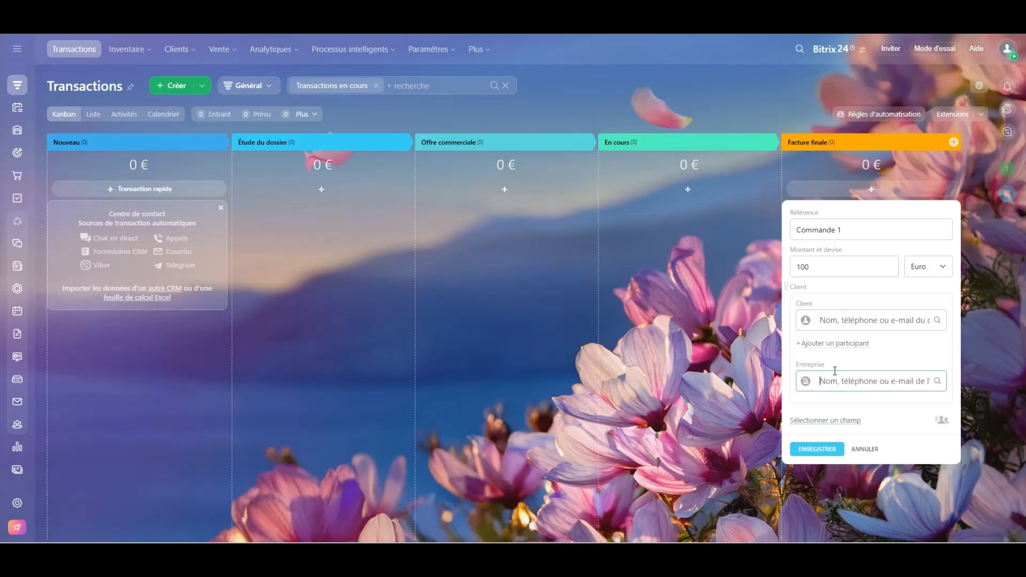
left_click(838, 319)
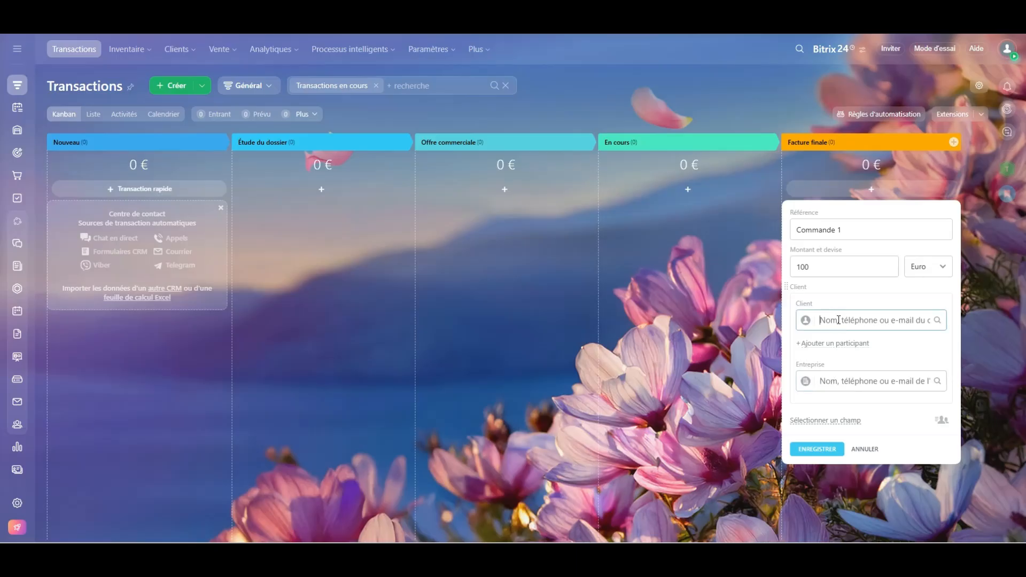
type("Jea")
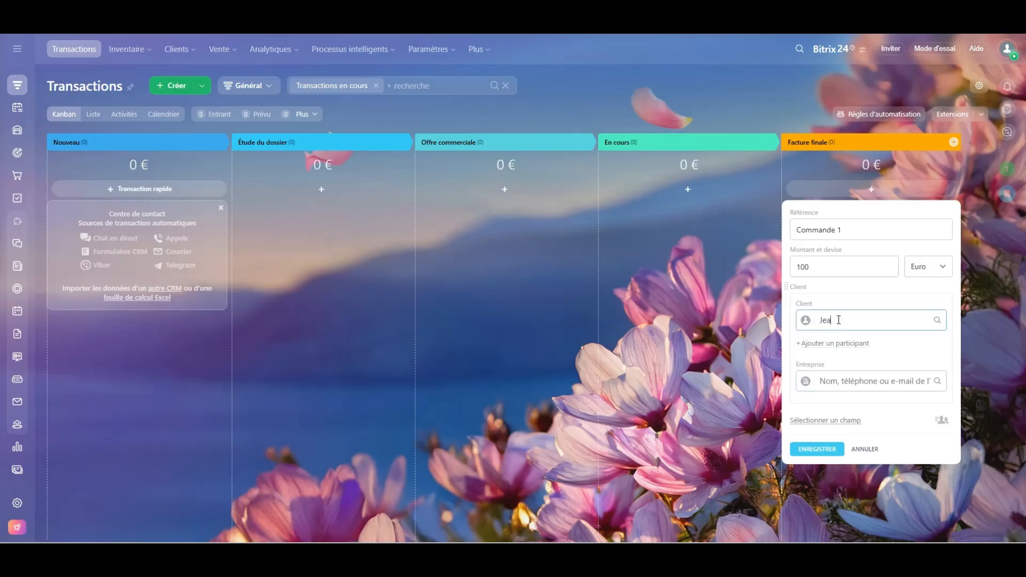
type("n Test")
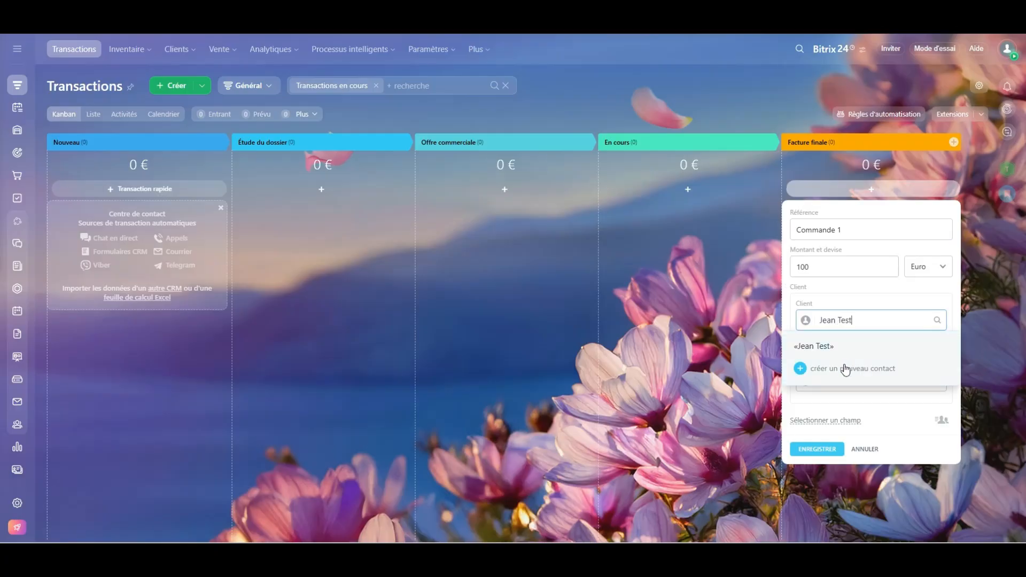
left_click(845, 369)
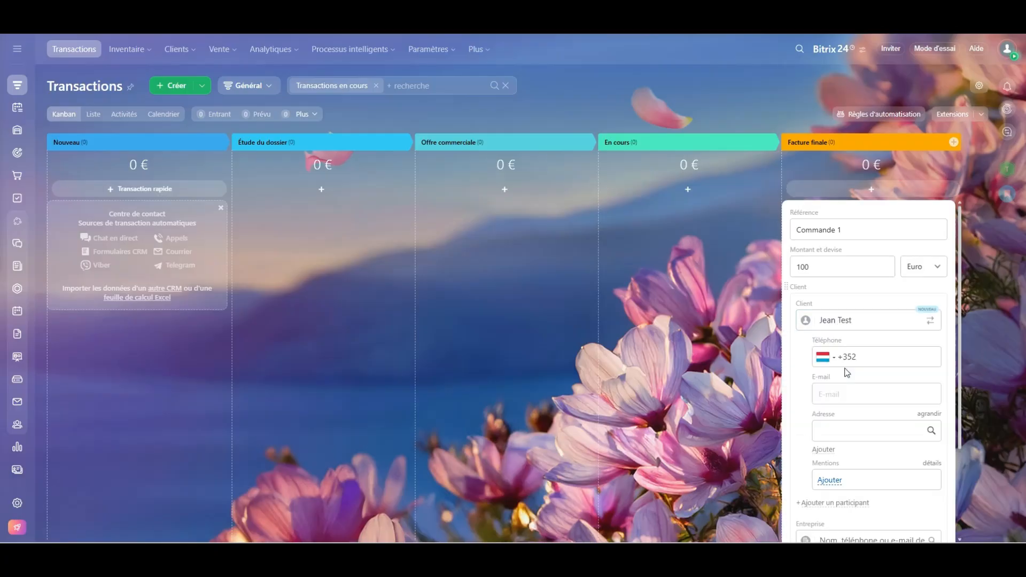
scroll(855, 387, "down", 1)
left_click(861, 341)
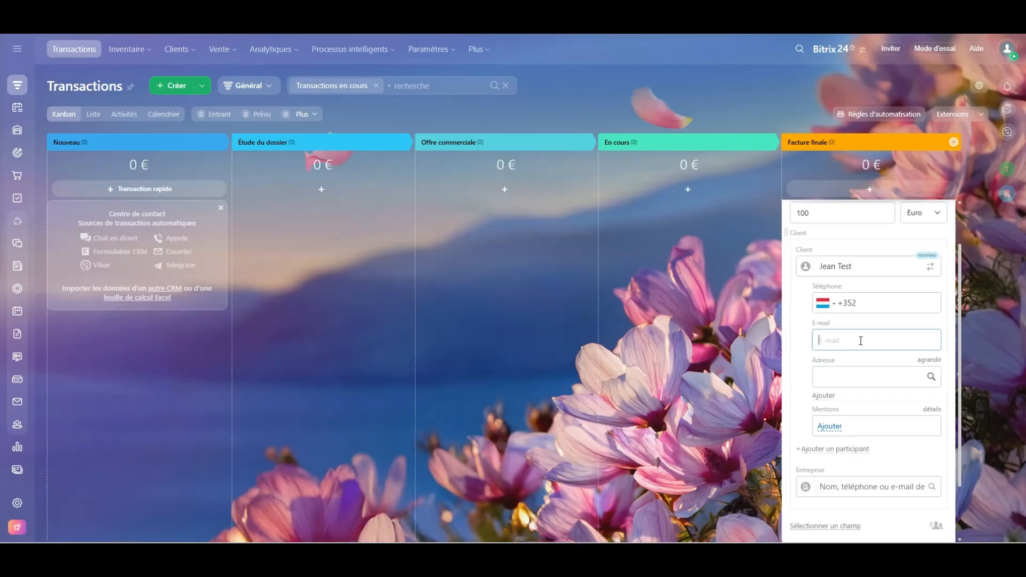
type("jeantest@test.com")
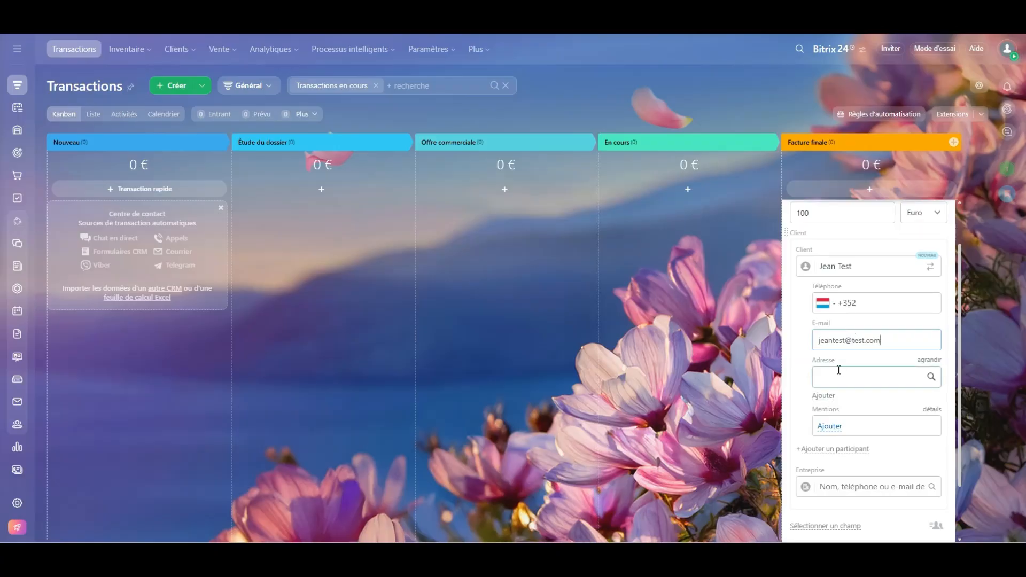
Add the new company "Testy" to the transaction and save it.
scroll(839, 385, "down", 1)
scroll(846, 398, "down", 1)
left_click(850, 420)
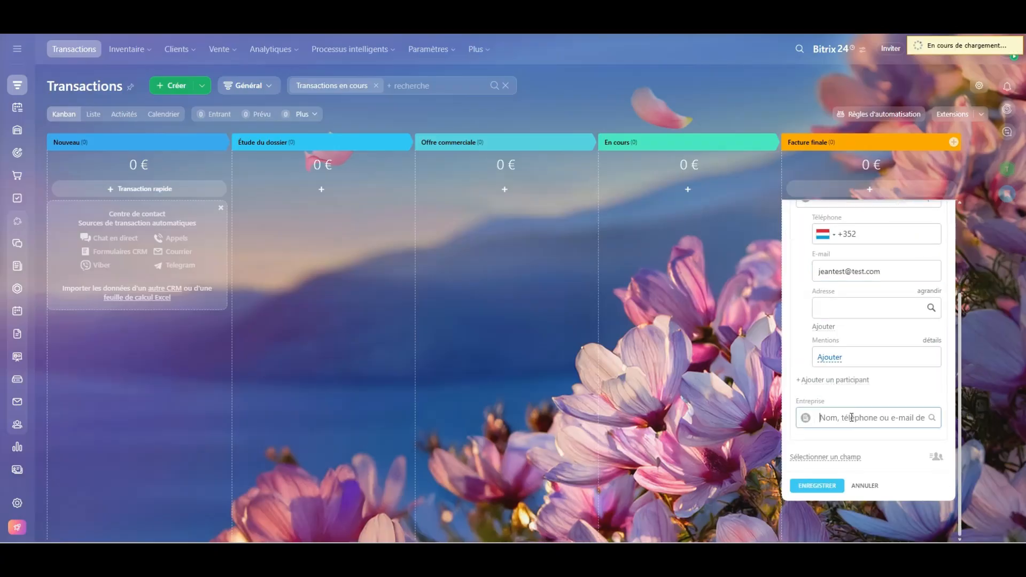
type("Te")
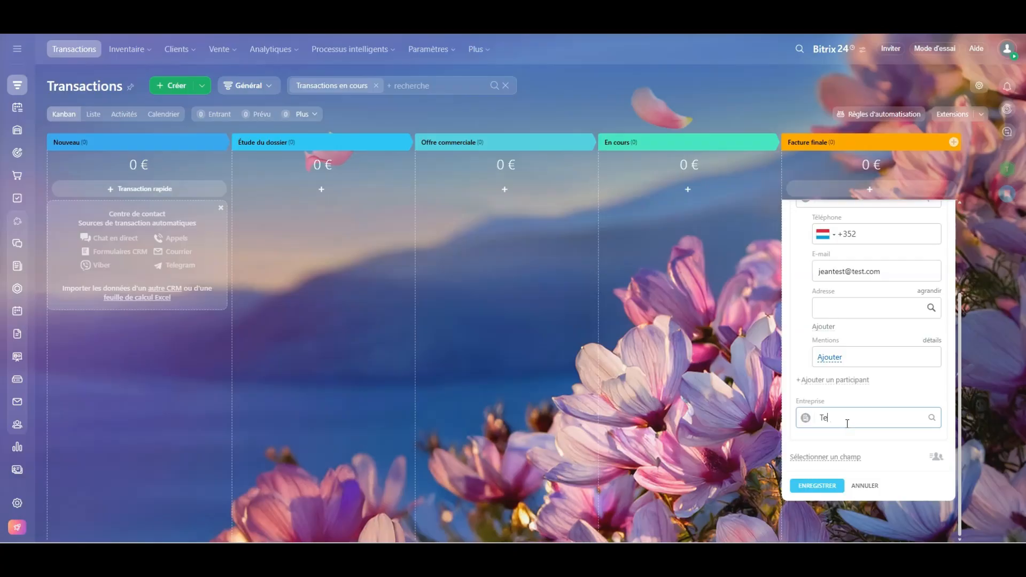
type("sty")
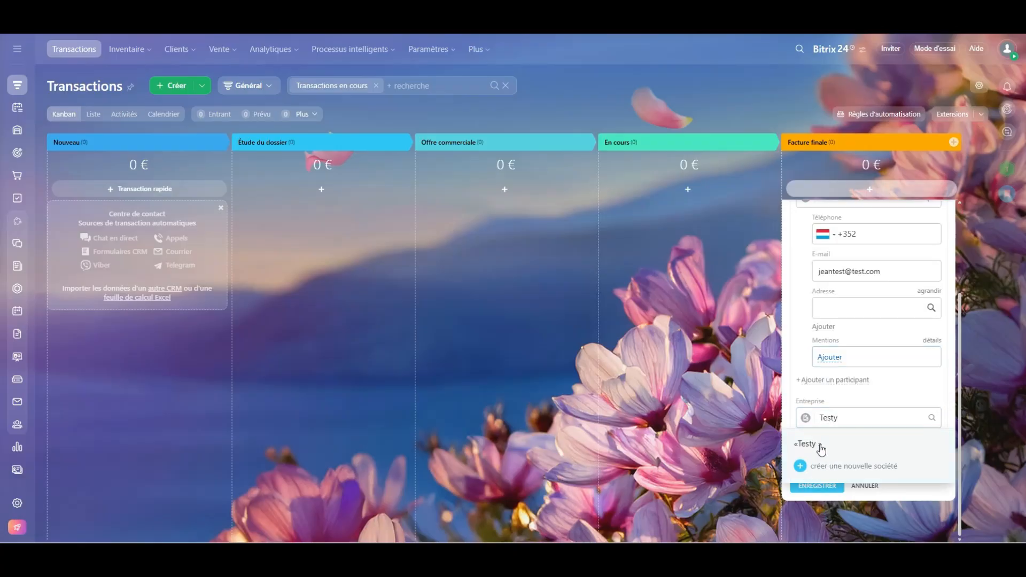
left_click(833, 469)
scroll(869, 463, "down", 2)
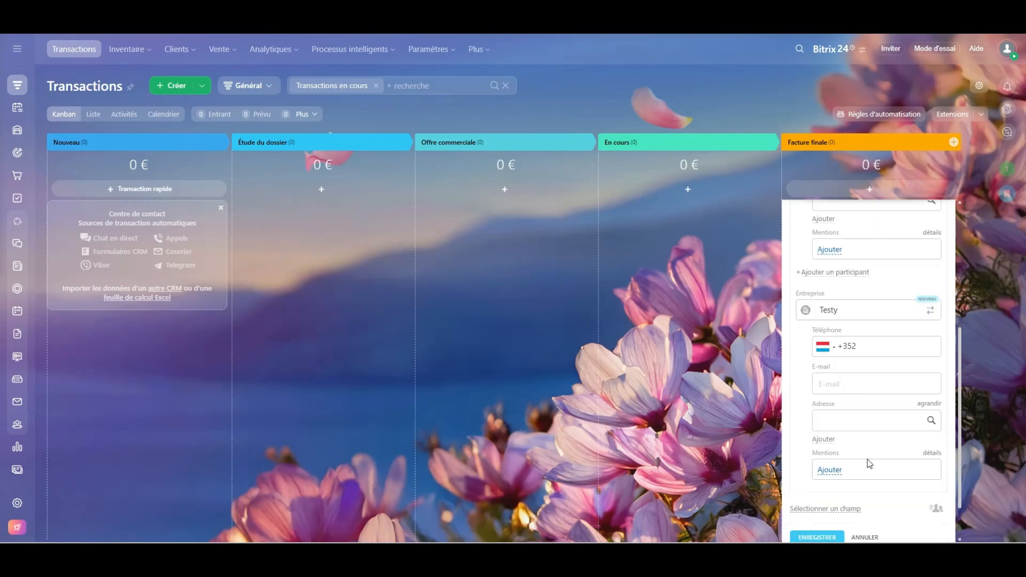
left_click(848, 422)
scroll(845, 423, "down", 1)
left_click(830, 485)
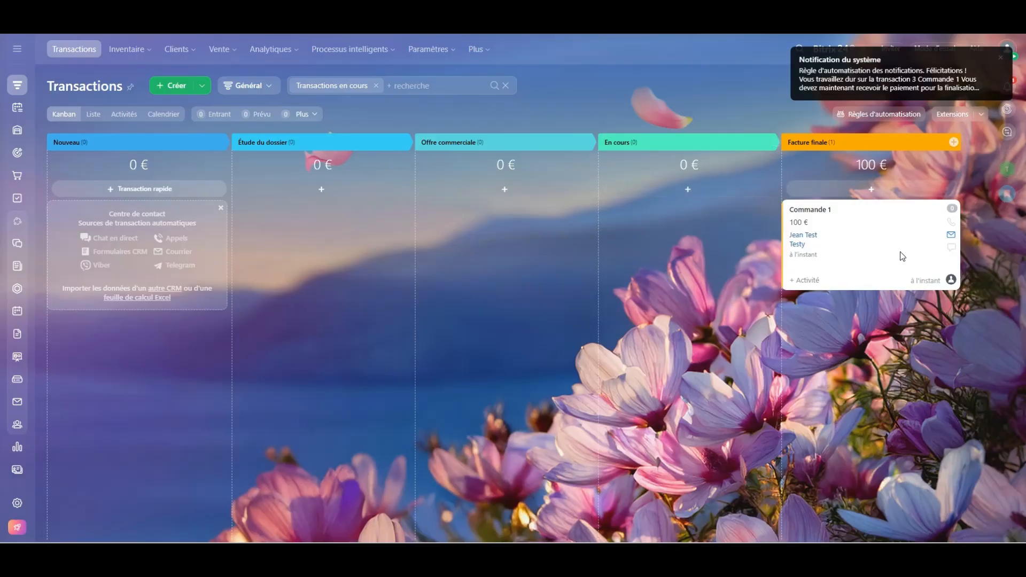
Mark the Commande 1 transaction as won (Transaction gagnée) and display the Livraison pipeline.
left_click_drag(902, 257, 852, 522)
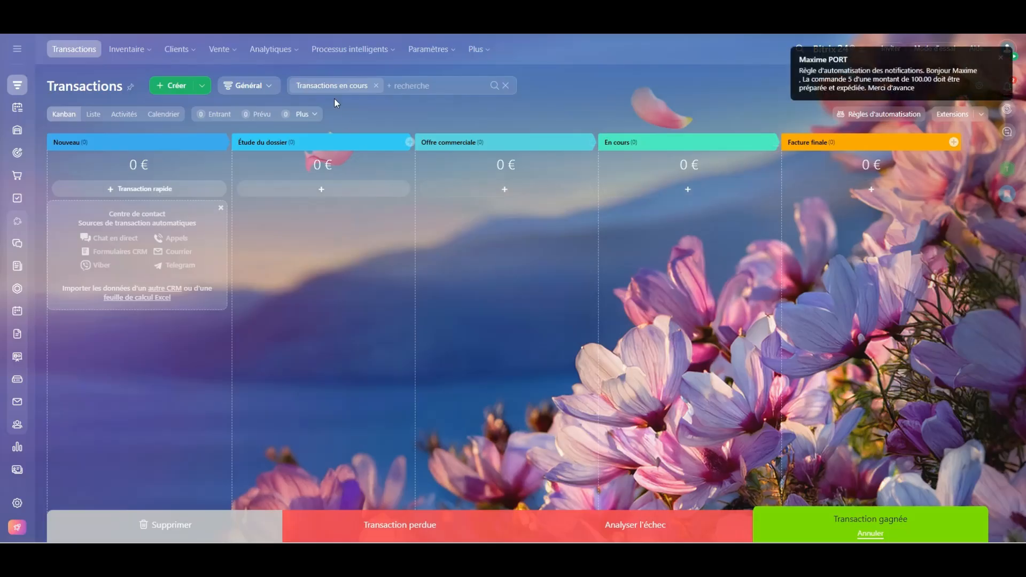
left_click(245, 90)
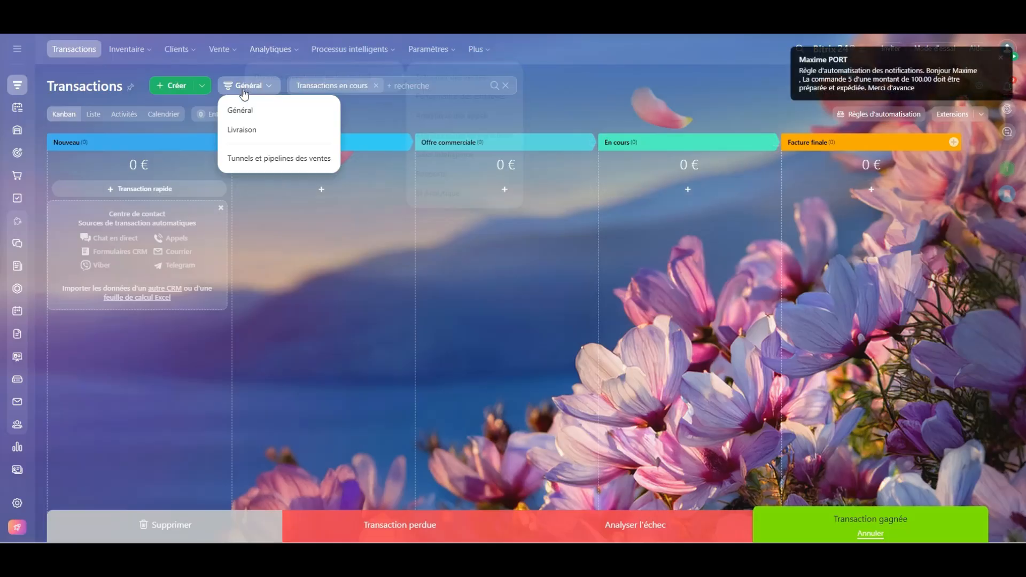
left_click(249, 130)
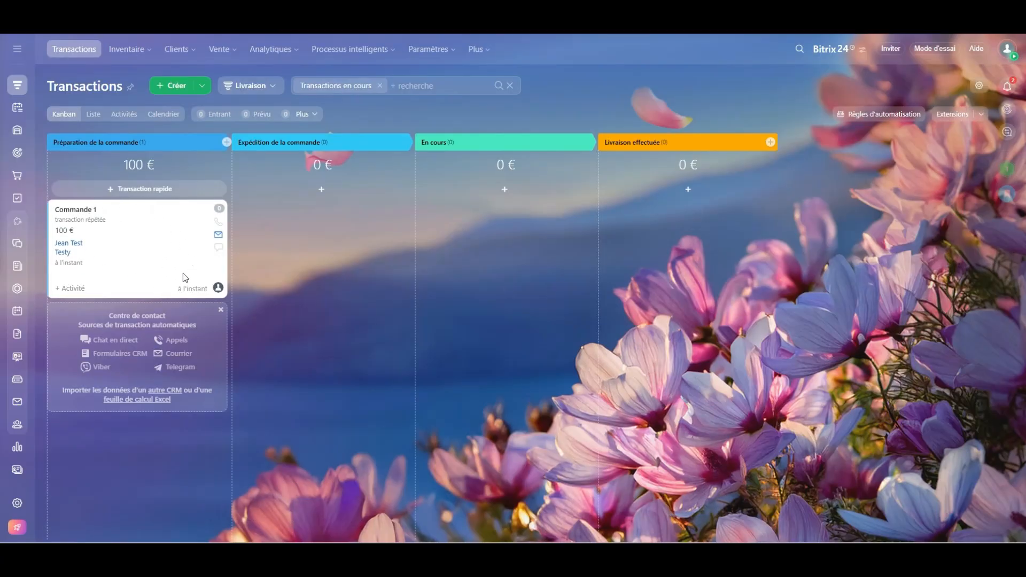
Read the automation notifications received for Commande 1, and return to the transactions Kanban.
left_click(1009, 88)
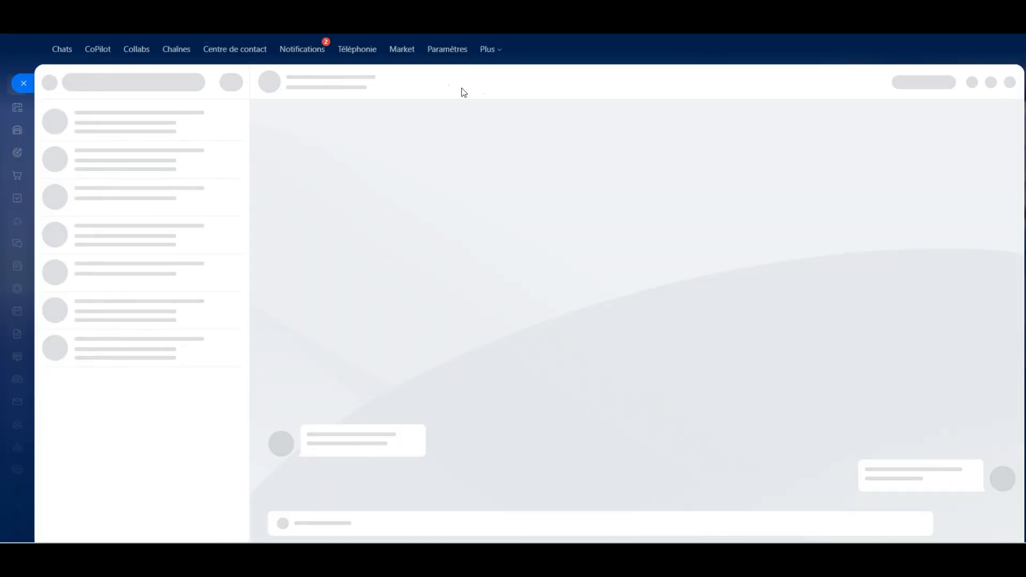
left_click(308, 54)
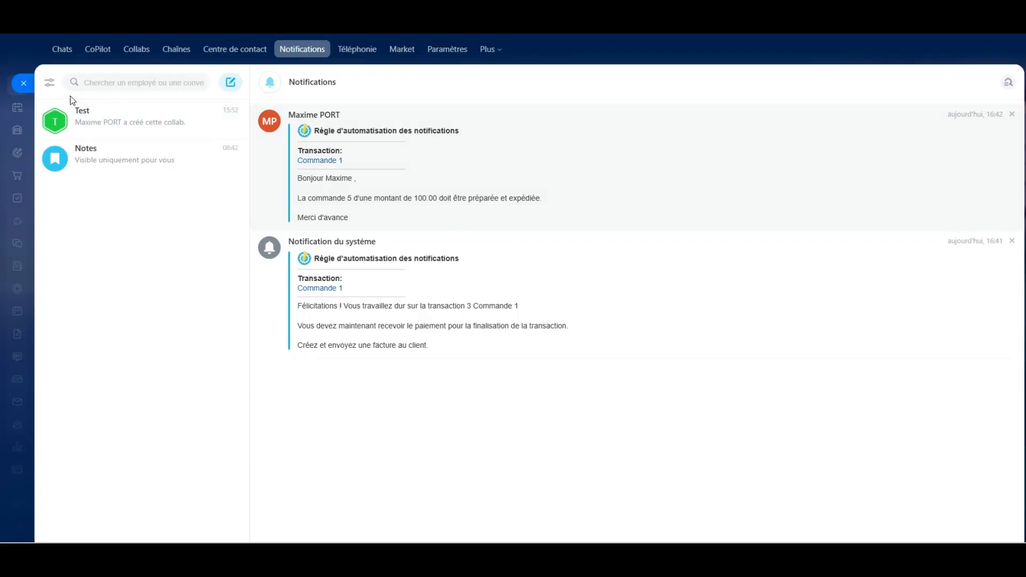
left_click(24, 87)
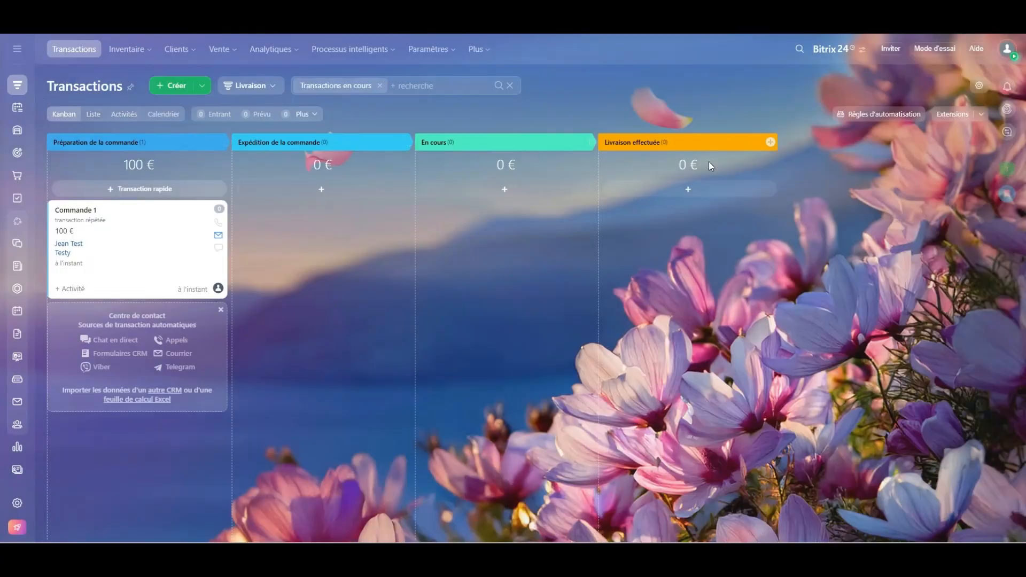
Review the Livraison pipeline's automation rules and return to its Kanban.
left_click(881, 118)
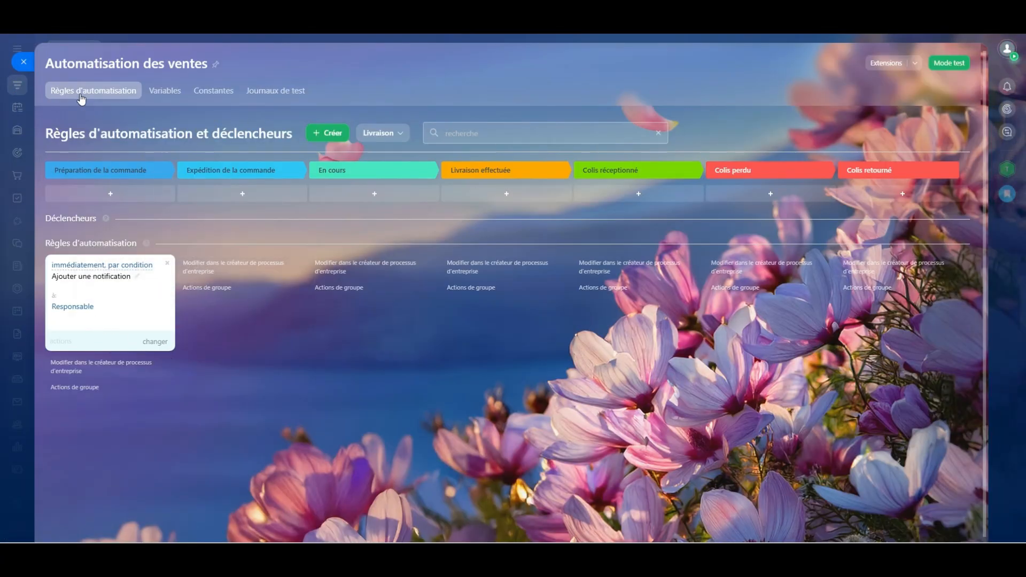
left_click(24, 62)
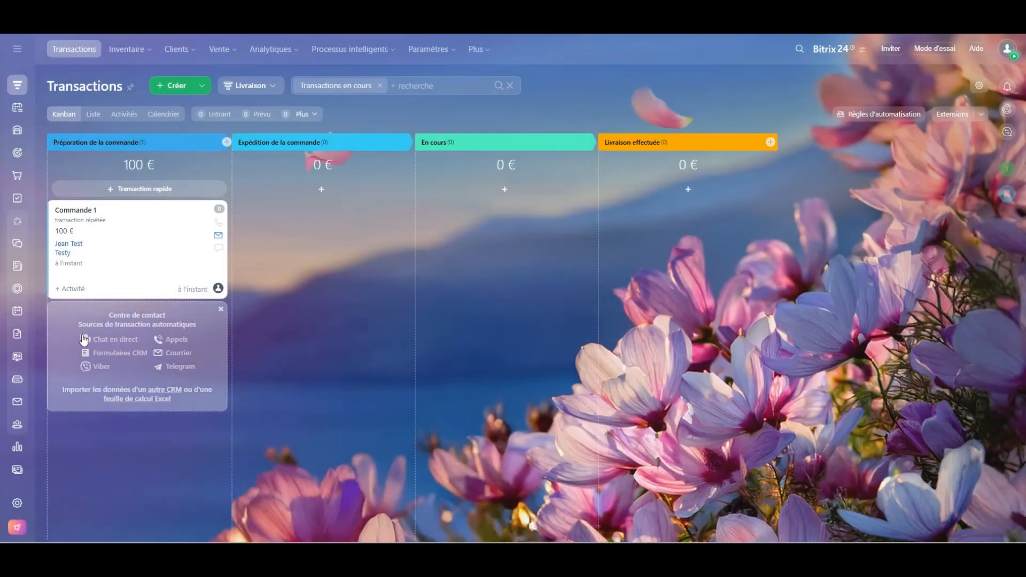
mouse_move(428, 48)
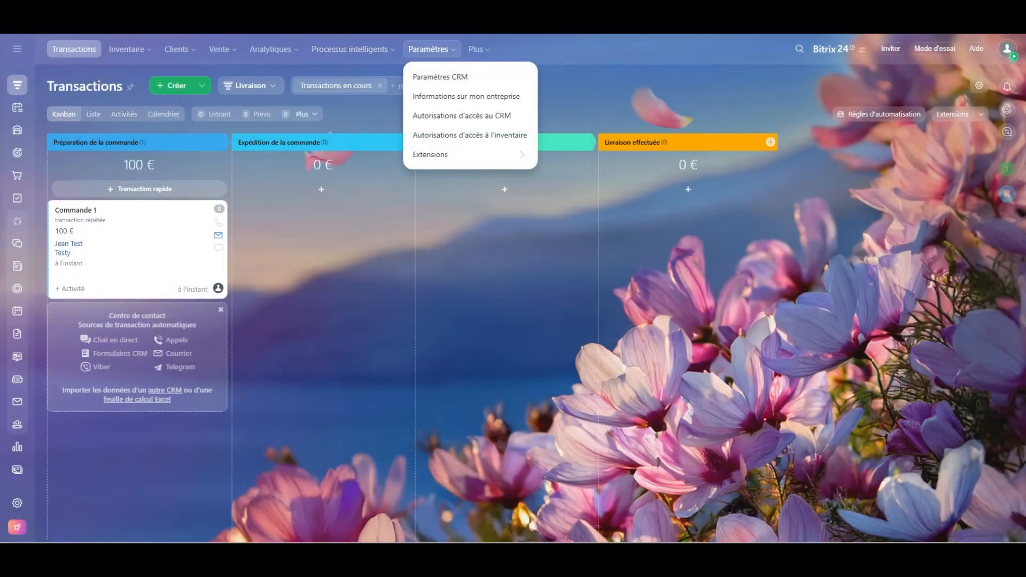